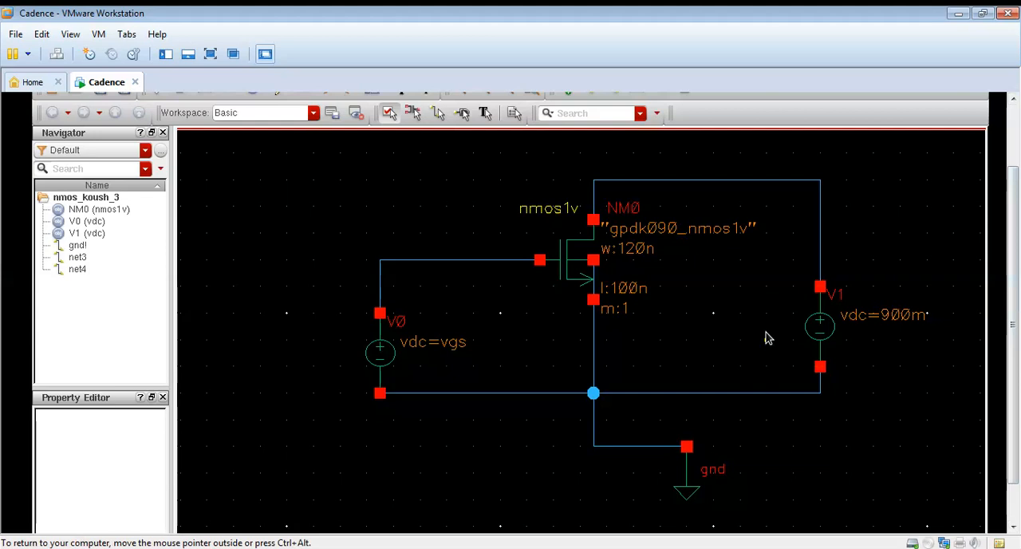
Launch ADE L for the nmos_koush_3 schematic and move its window clear of the transistor circuit
left_click(1015, 142)
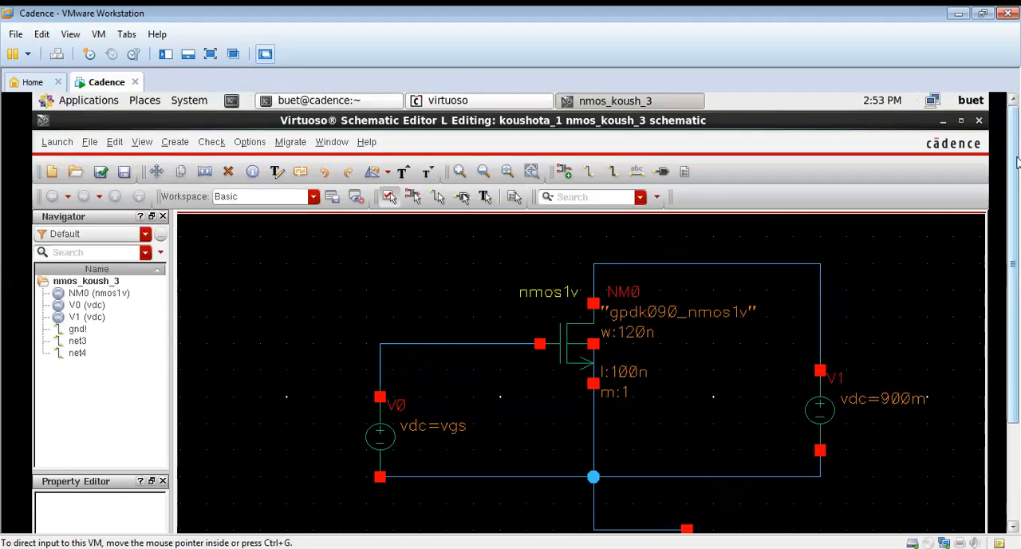
left_click(56, 142)
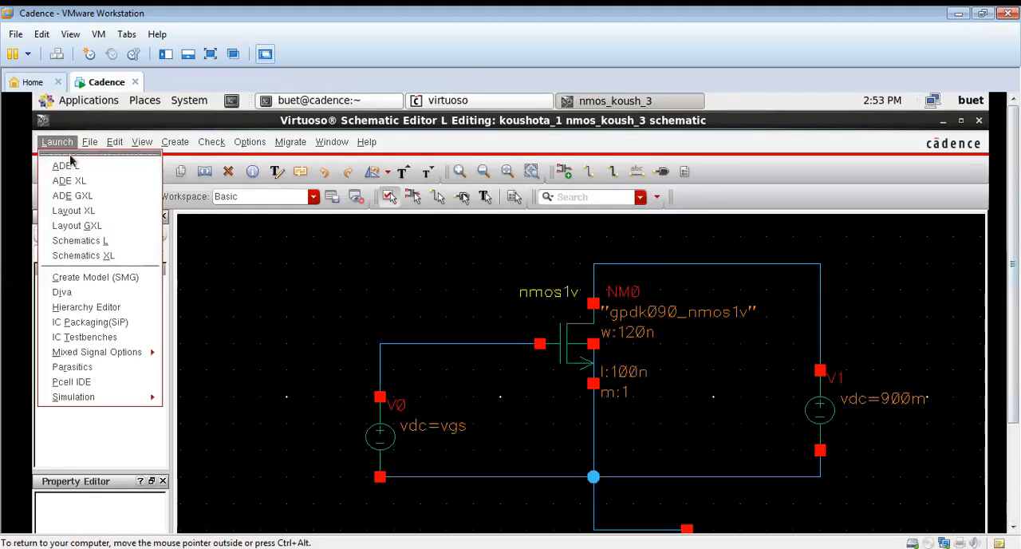
left_click(72, 160)
left_click_drag(192, 298, 197, 119)
Choose a dc analysis that sweeps a component parameter, with the analysis dialog enlarged to show its sweep settings
right_click(302, 220)
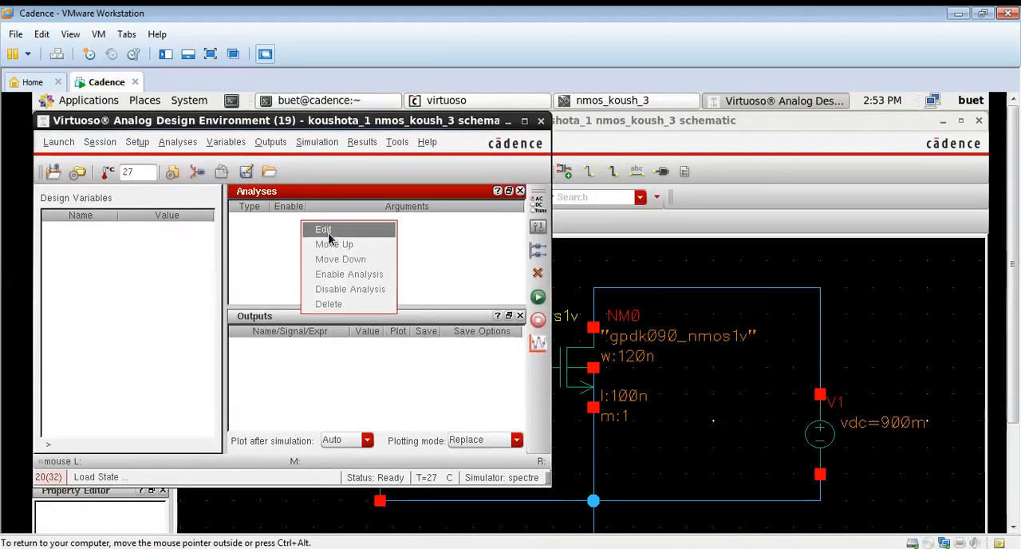
left_click(326, 229)
left_click(457, 161)
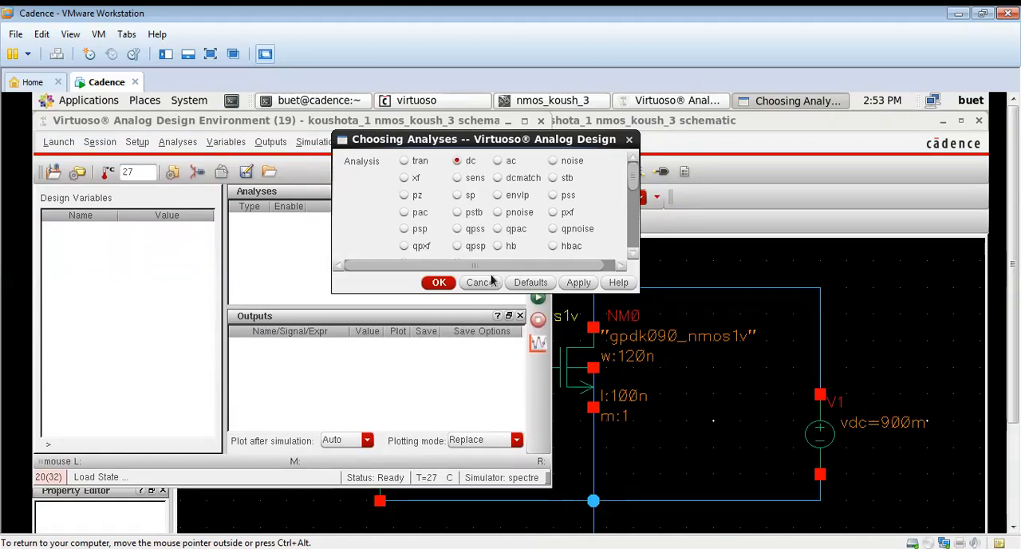
left_click(439, 283)
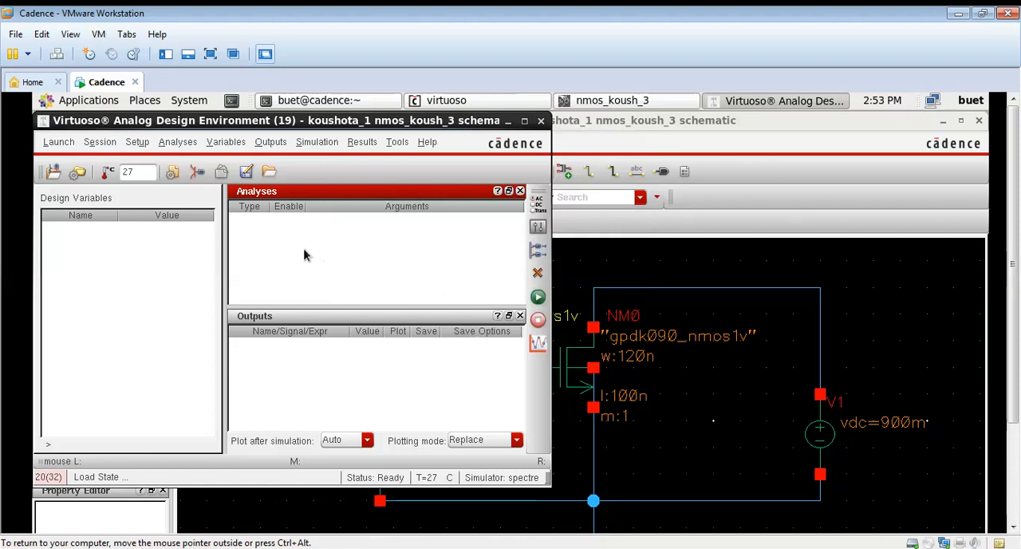
right_click(303, 248)
left_click(328, 244)
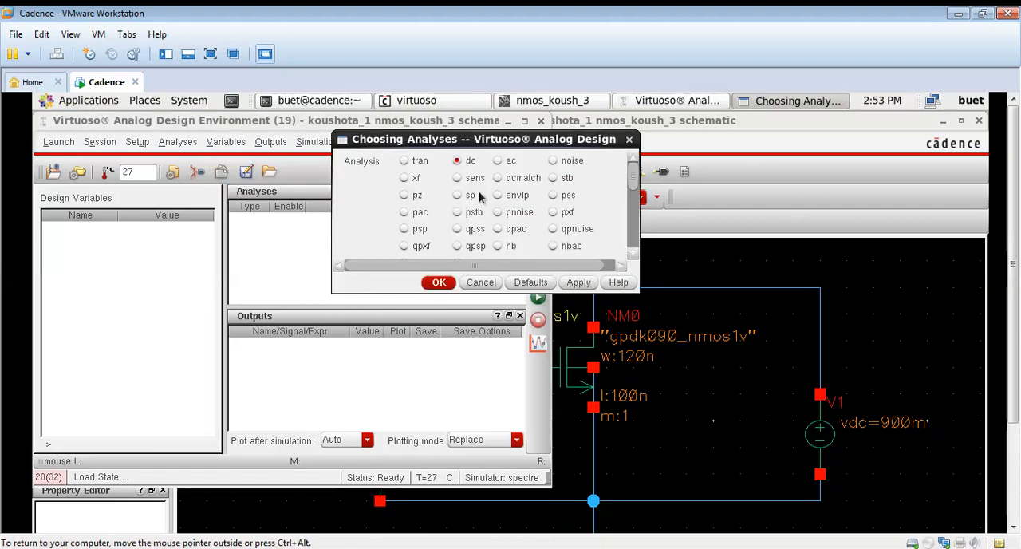
left_click_drag(631, 178, 633, 242)
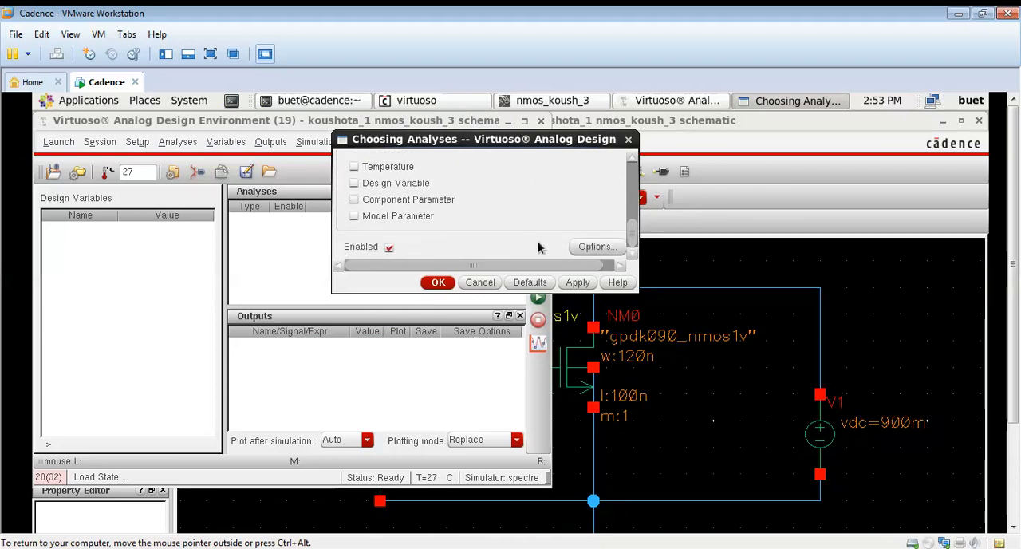
left_click_drag(639, 292, 822, 435)
left_click(390, 344)
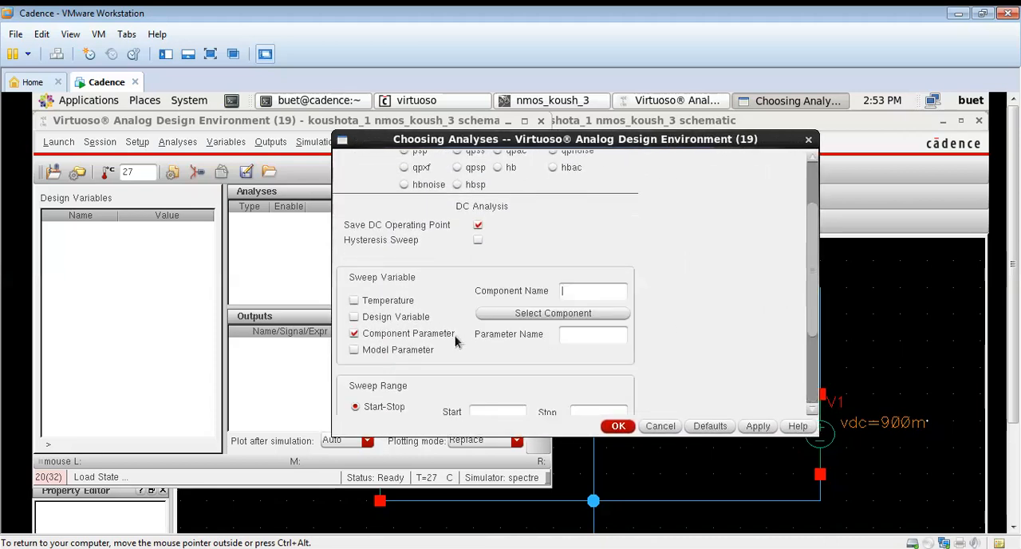
Pick voltage source V1 in the schematic as the swept component, with dc as its parameter
left_click(548, 316)
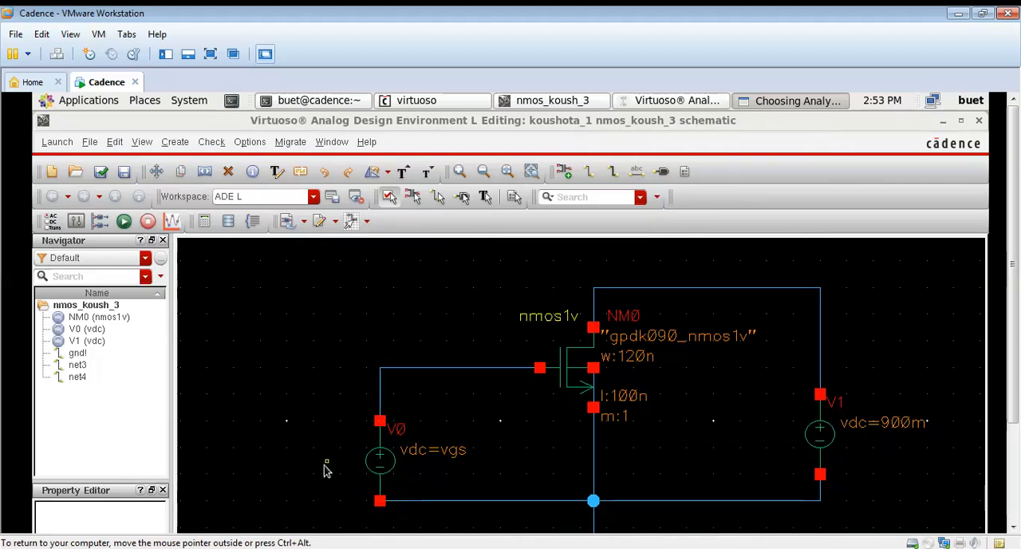
left_click(834, 445)
left_click_drag(469, 356, 455, 231)
left_click(433, 248)
left_click(485, 530)
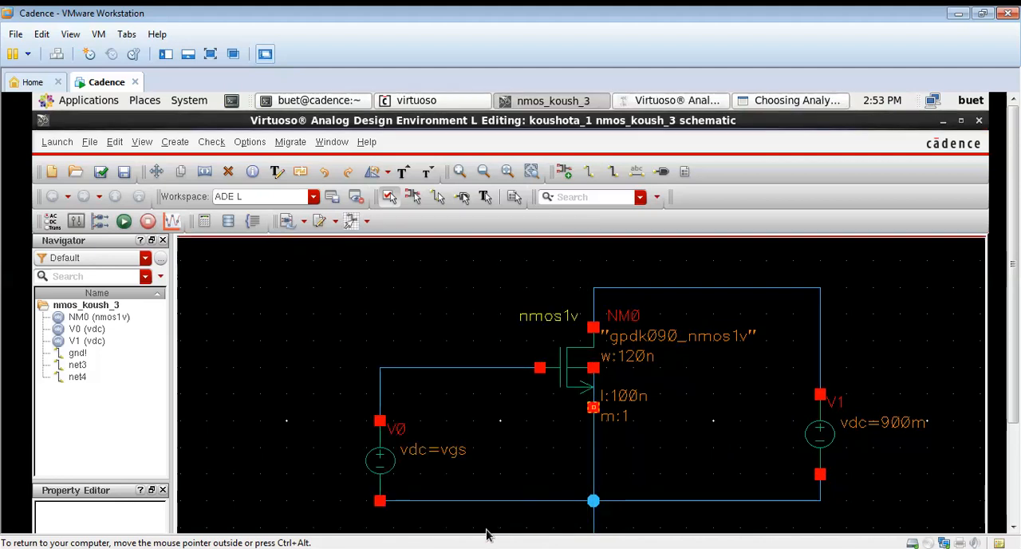
left_click(654, 103)
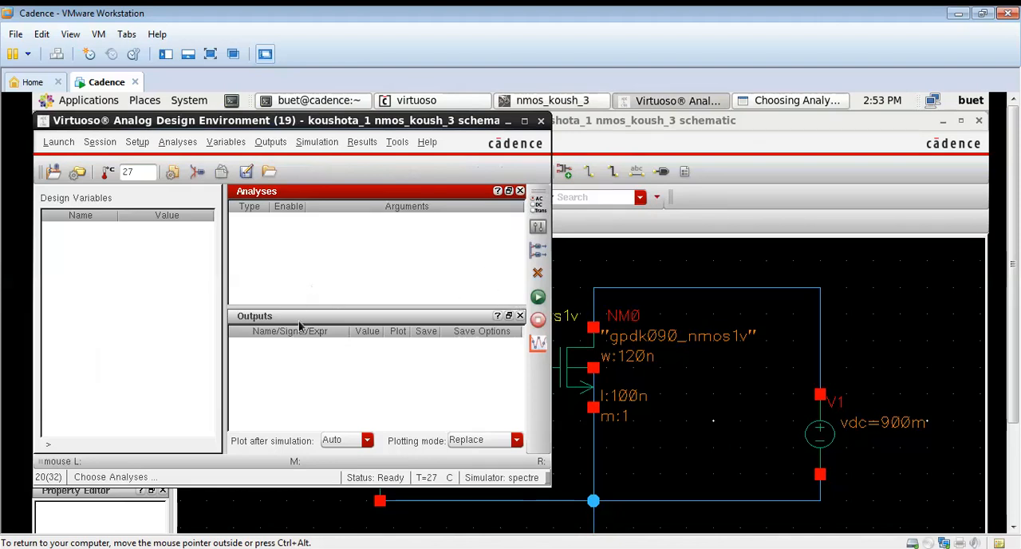
left_click(802, 101)
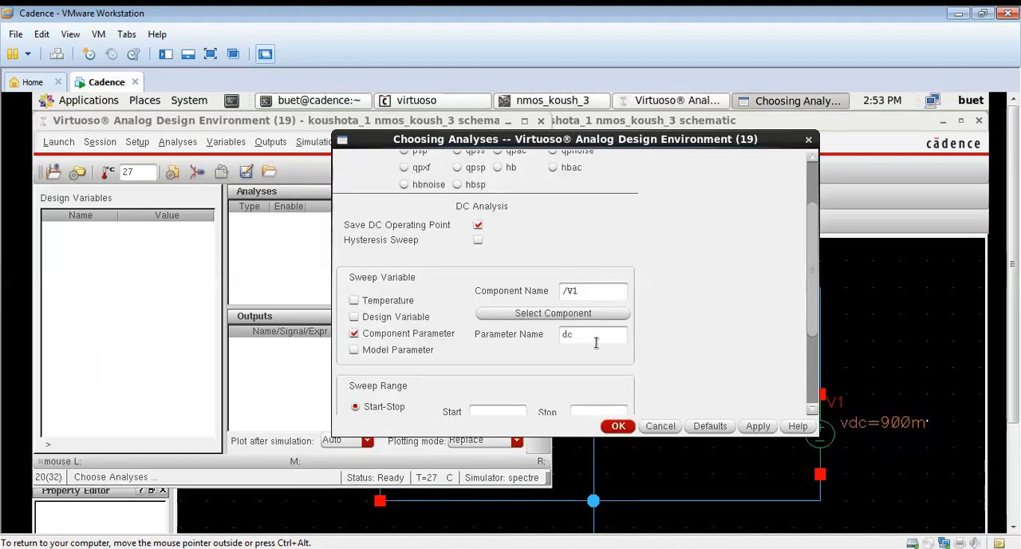
Set the dc sweep range from 0 to 900m and apply the analysis
left_click(811, 357)
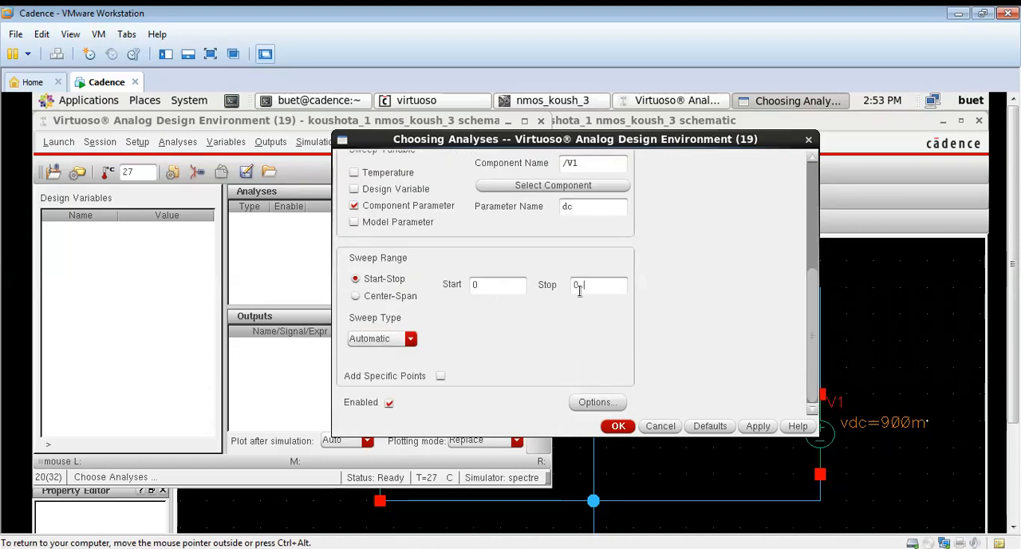
left_click(759, 425)
left_click(616, 425)
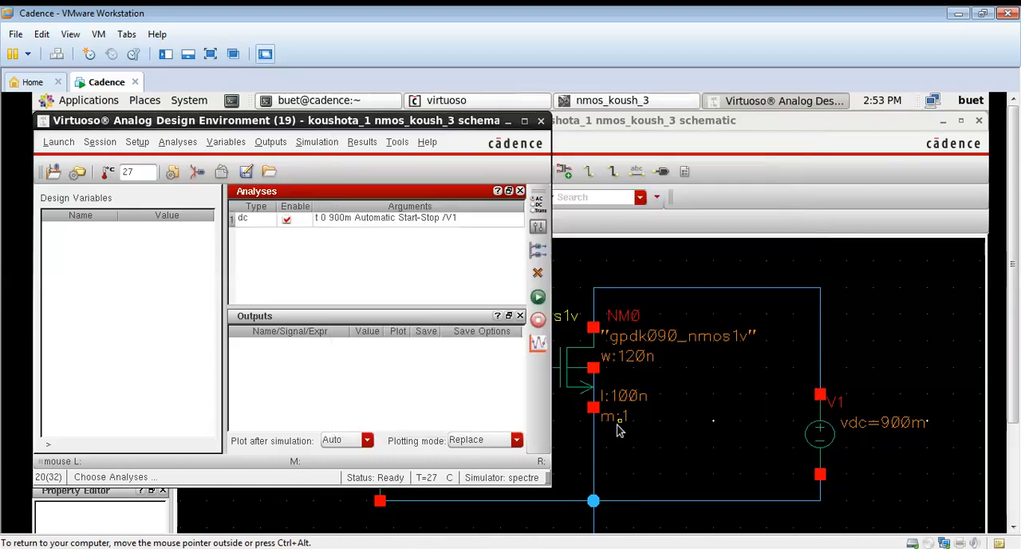
Copy the design variables from the cellview and select the transistor's drain terminal NM0/D as the output for plotting
right_click(89, 273)
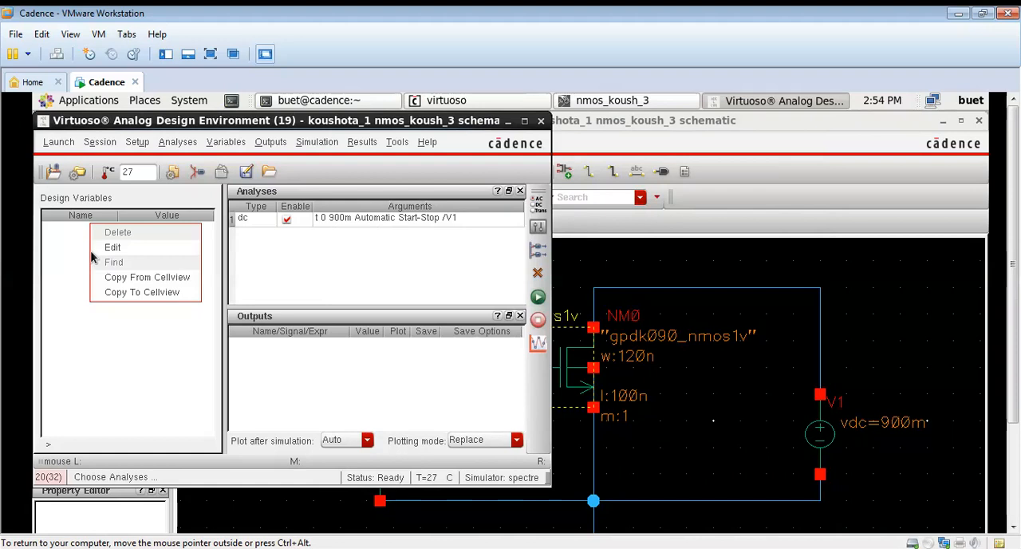
left_click(126, 279)
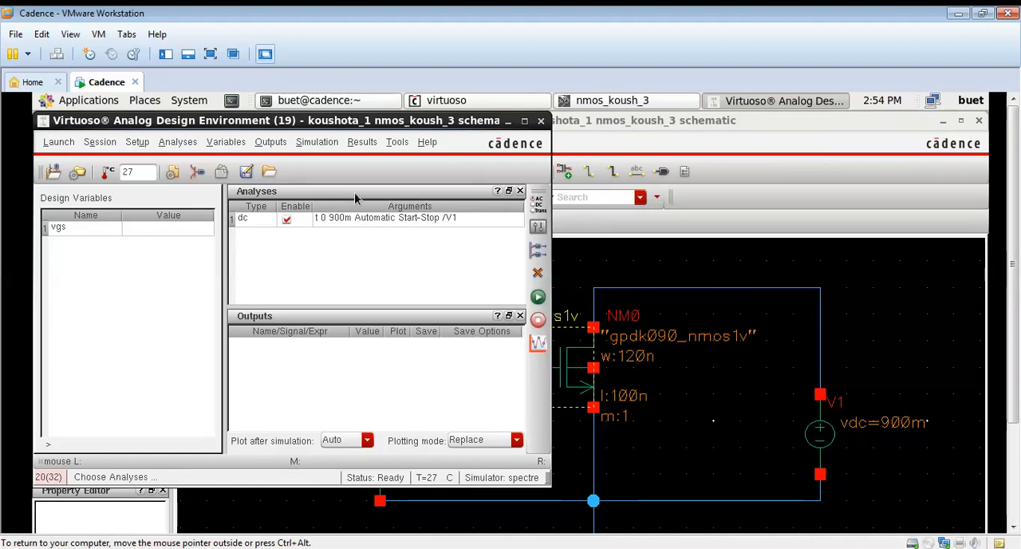
left_click(271, 141)
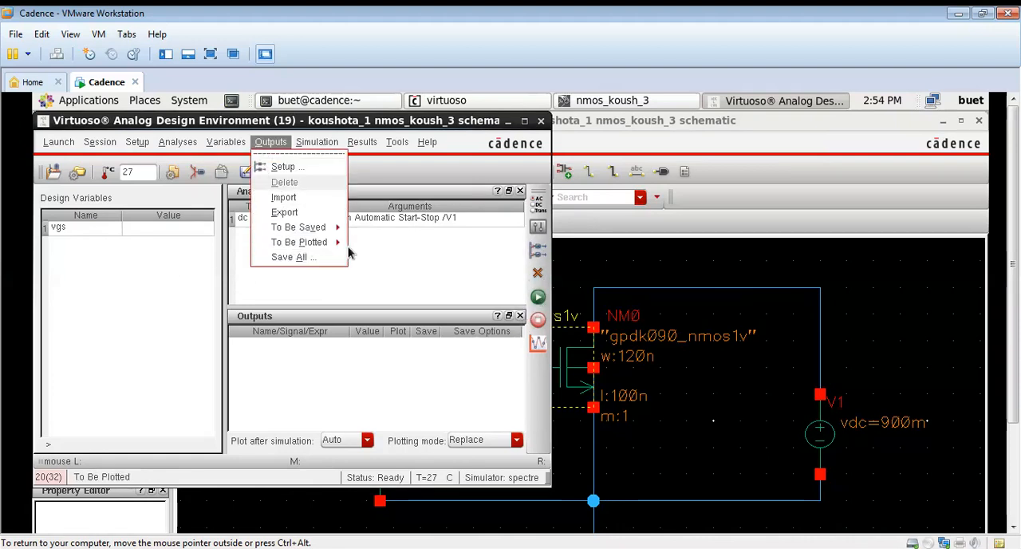
mouse_move(323, 243)
left_click(396, 252)
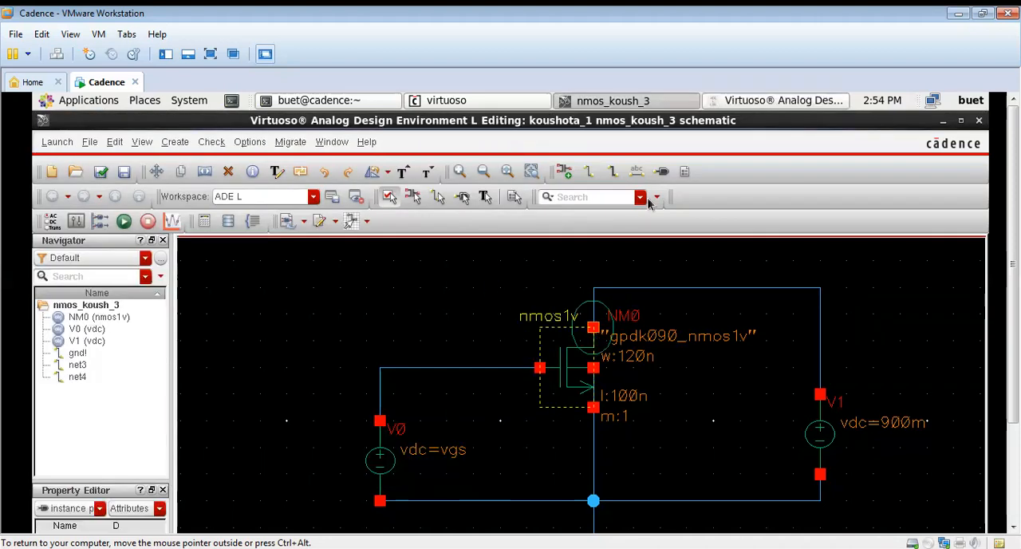
left_click(754, 100)
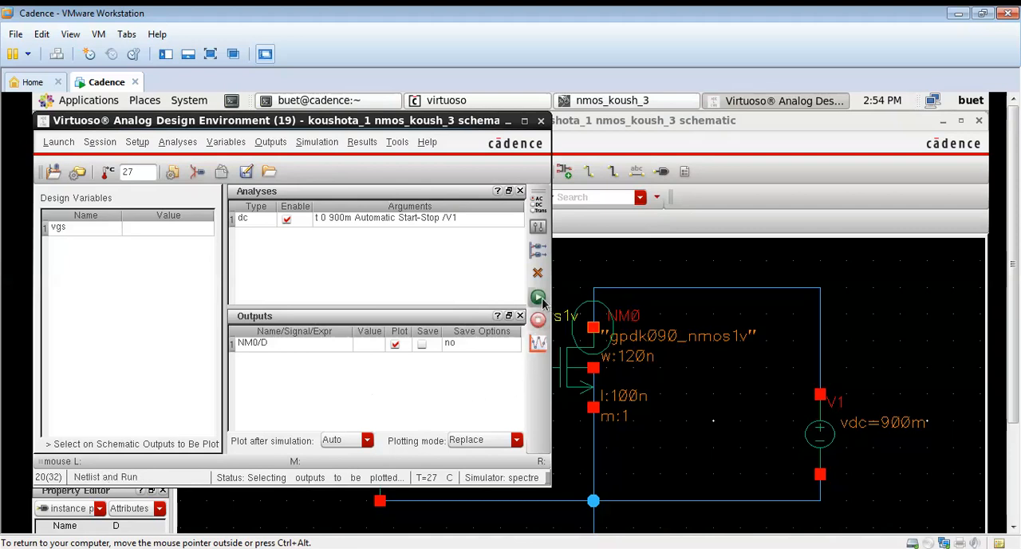
Set up a parametric analysis with vgs as its sweep variable
left_click(397, 142)
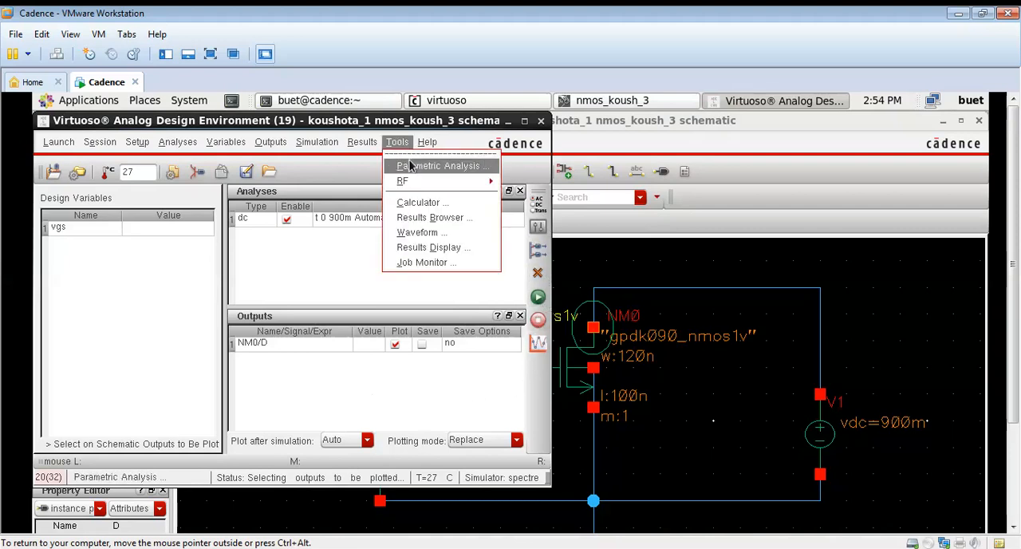
left_click(437, 166)
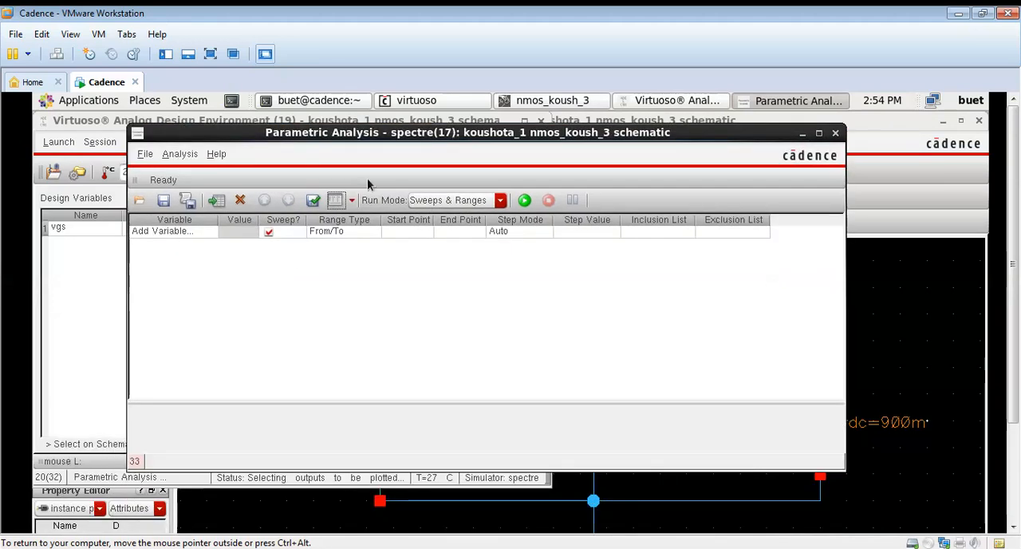
left_click(162, 231)
left_click(211, 232)
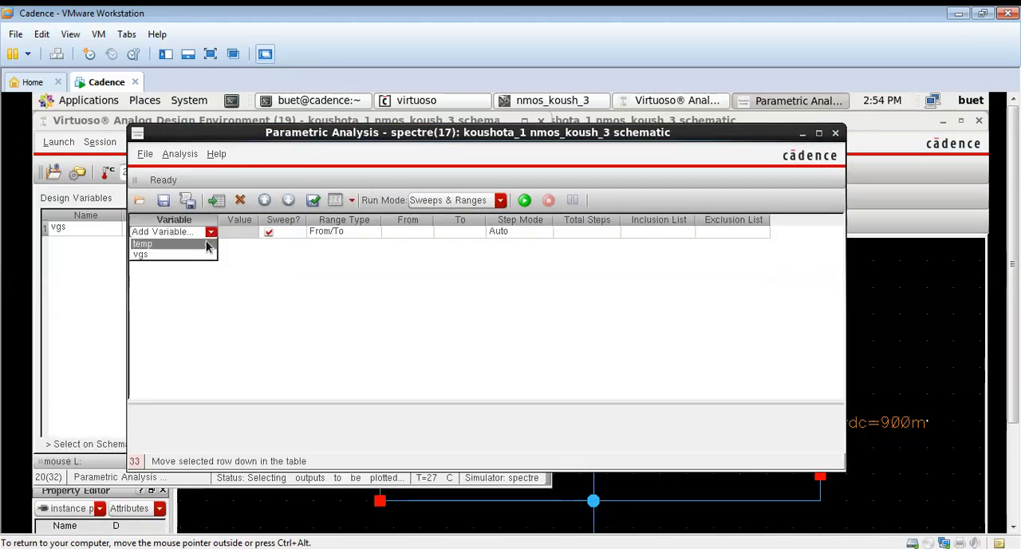
left_click(199, 255)
left_click(248, 233)
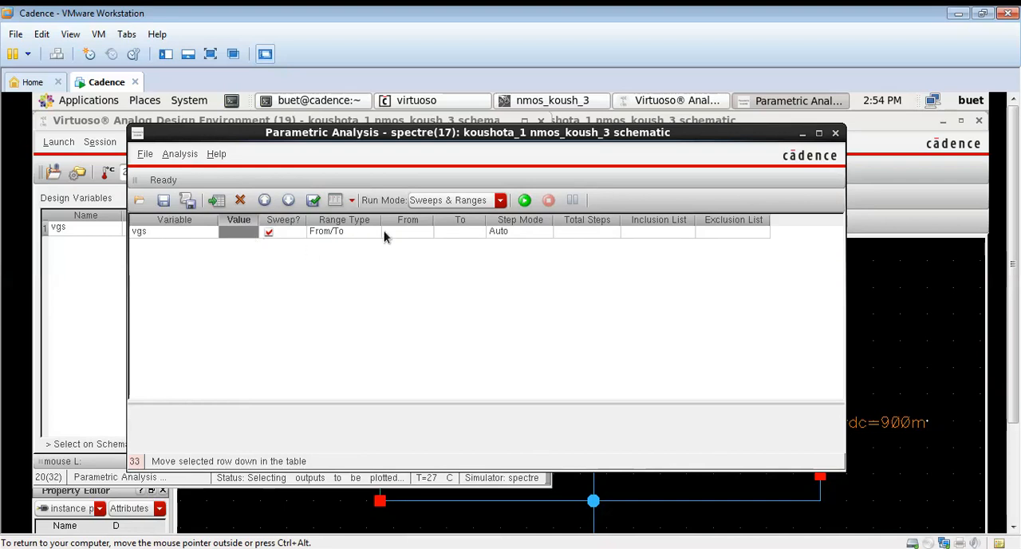
left_click(389, 232)
left_click(243, 234)
Set the vgs design variable to 0.9 and return to the parametric analysis
left_click(102, 275)
left_click(156, 227)
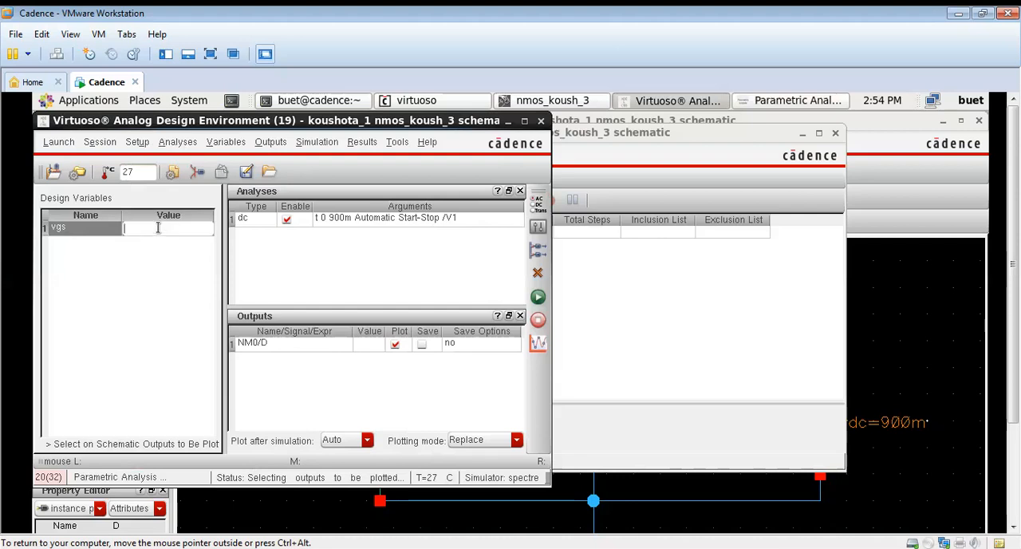
type("0.9")
left_click(172, 311)
left_click(597, 302)
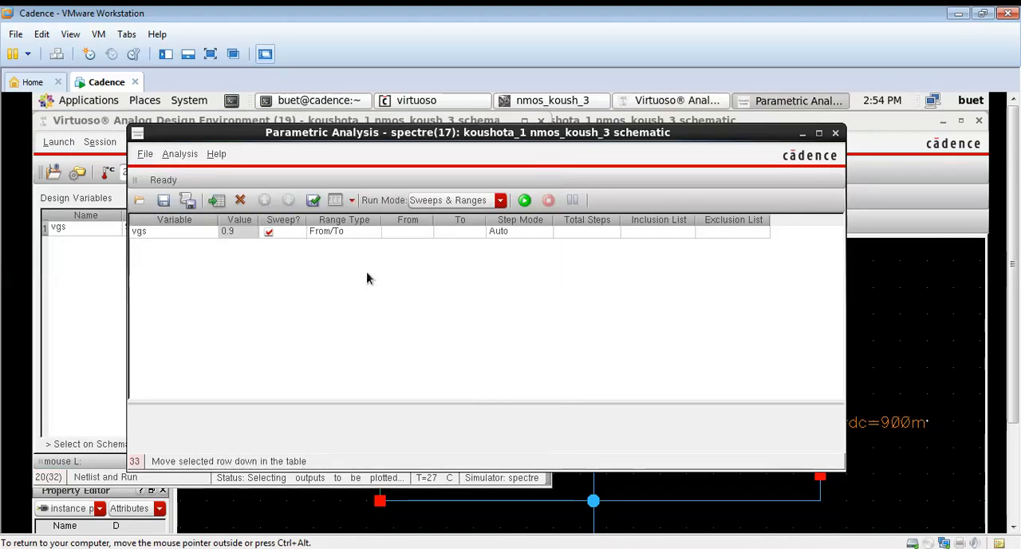
Set the parametric sweep of vgs to run from 0 to 0.9
left_click(419, 233)
left_click(419, 233)
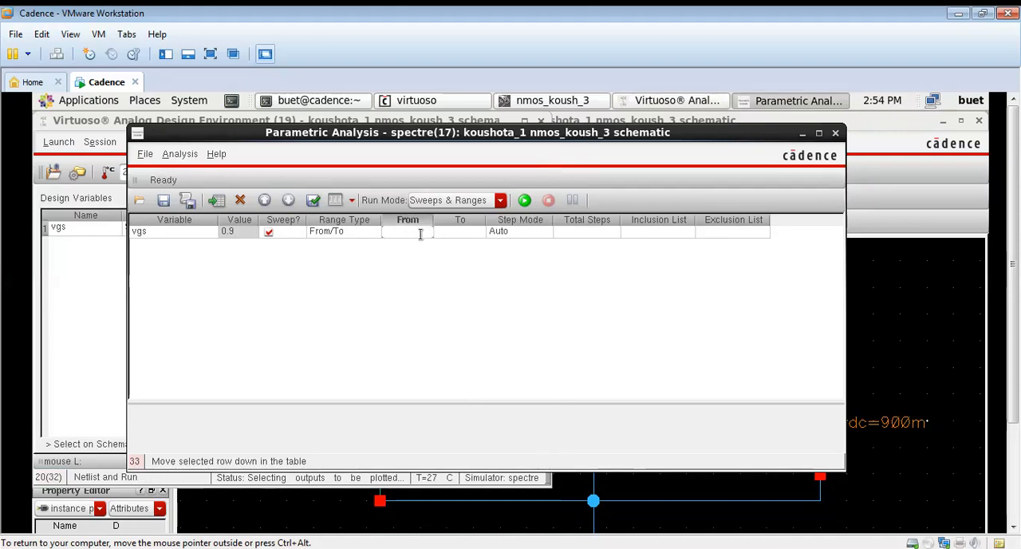
left_click(467, 236)
left_click(468, 236)
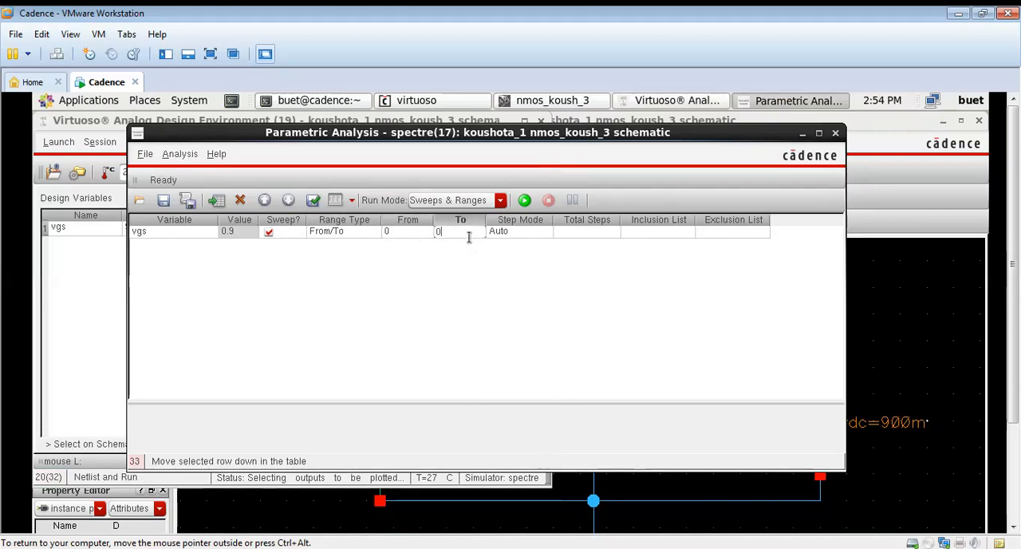
type("0.9")
Set the vgs sweep's step mode to Linear Steps with a step size of 0.2
left_click(526, 236)
left_click(525, 235)
left_click(545, 232)
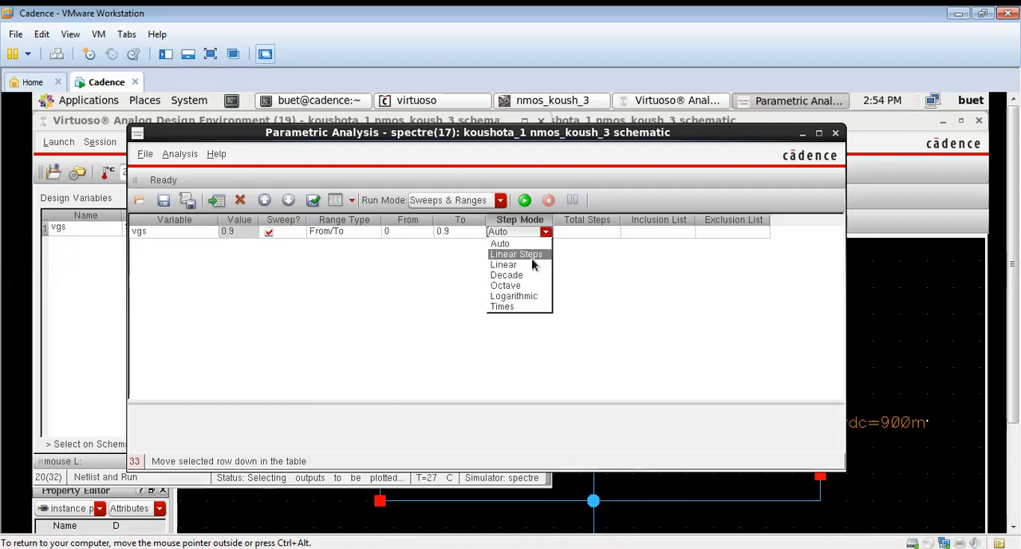
left_click(531, 255)
left_click(580, 233)
left_click(581, 234)
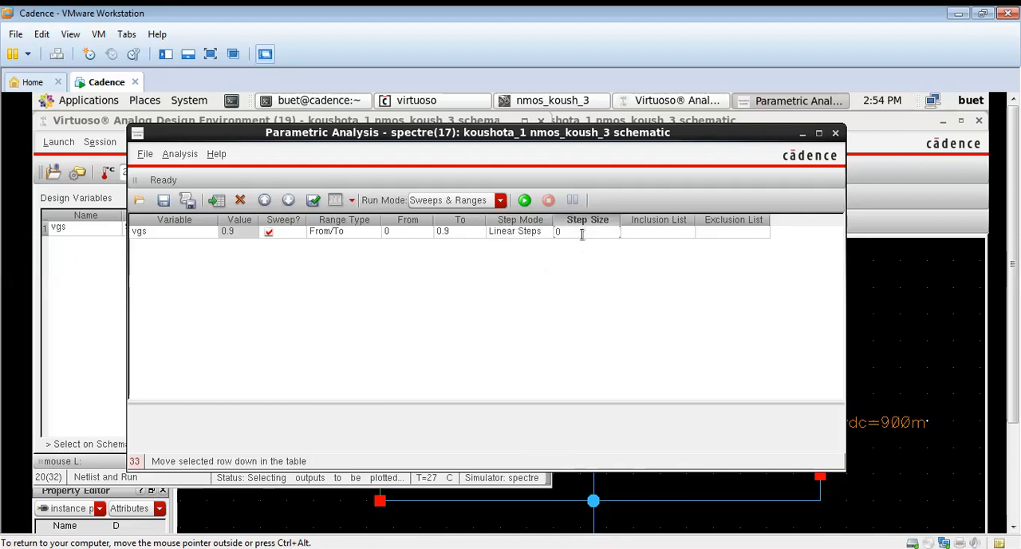
left_click(594, 299)
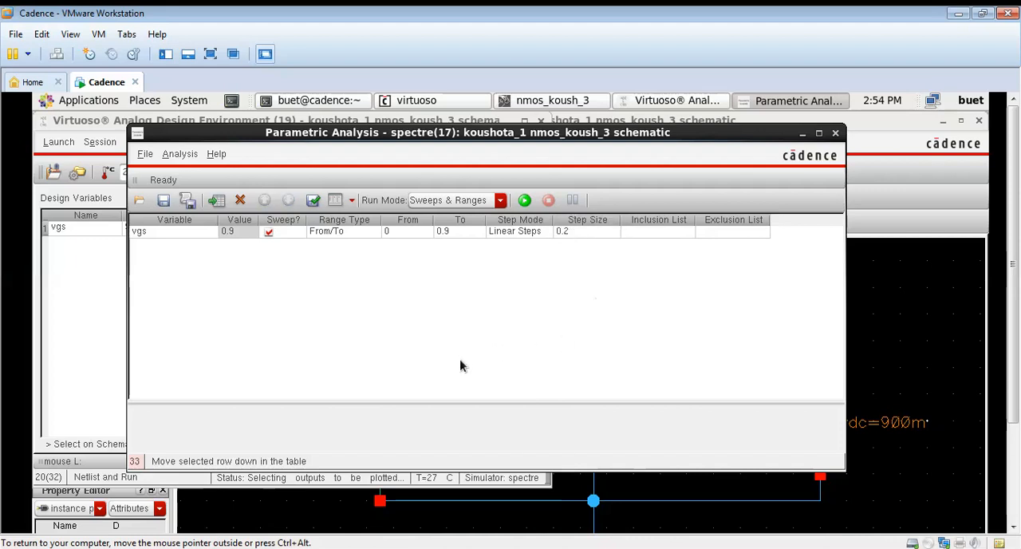
Run the parametric analysis and examine the plotted drain-current curves for the different vgs values
left_click(525, 203)
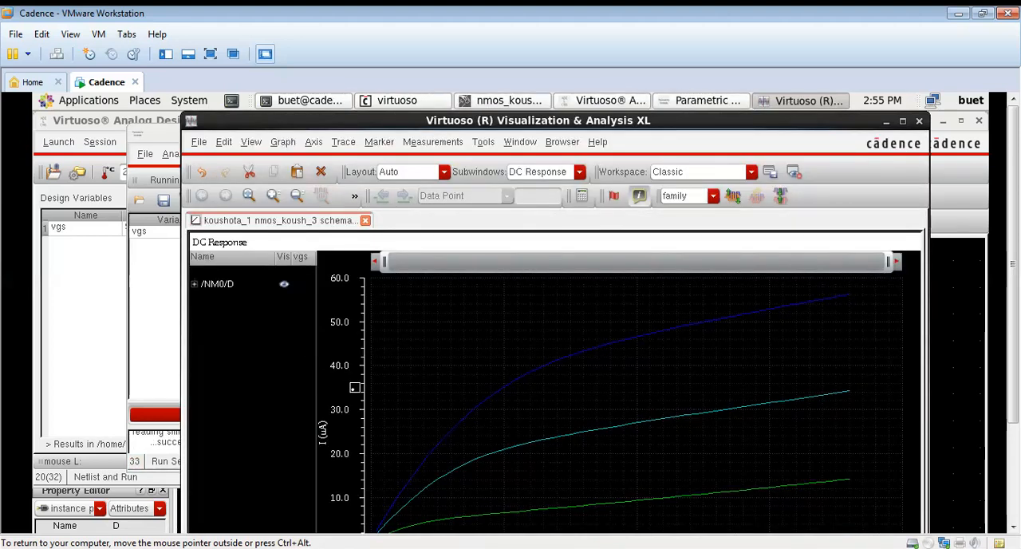
left_click_drag(1018, 397, 1014, 475)
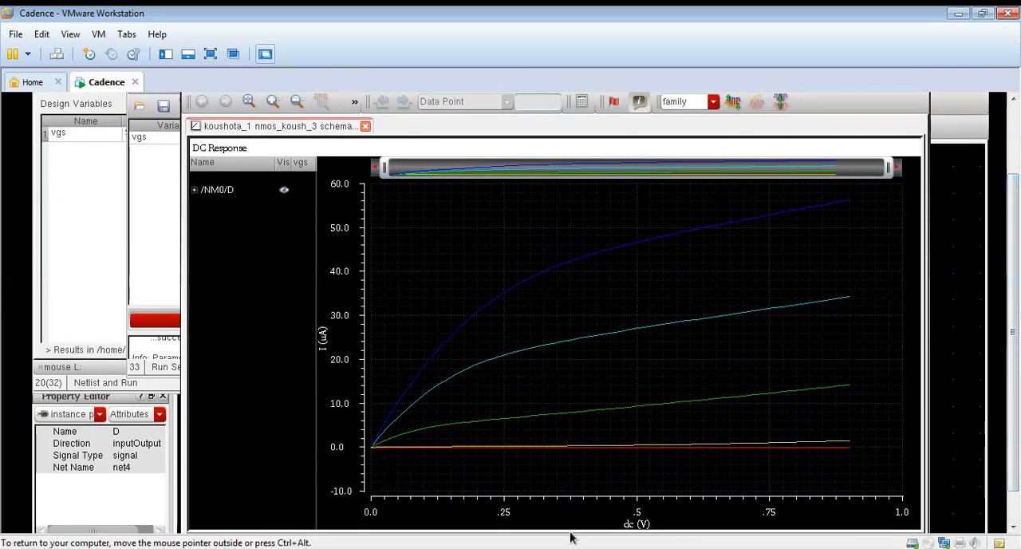
mouse_move(715, 232)
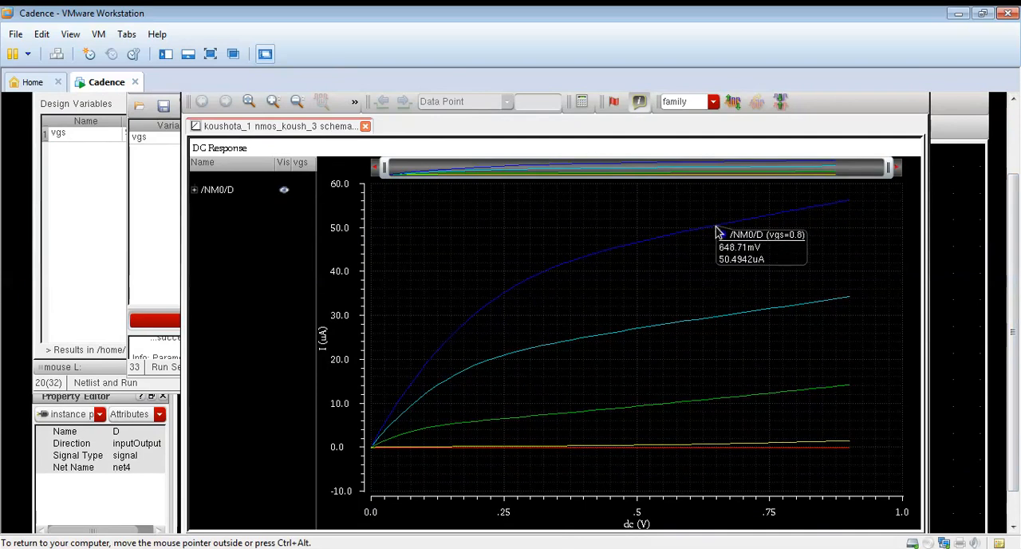
mouse_move(748, 322)
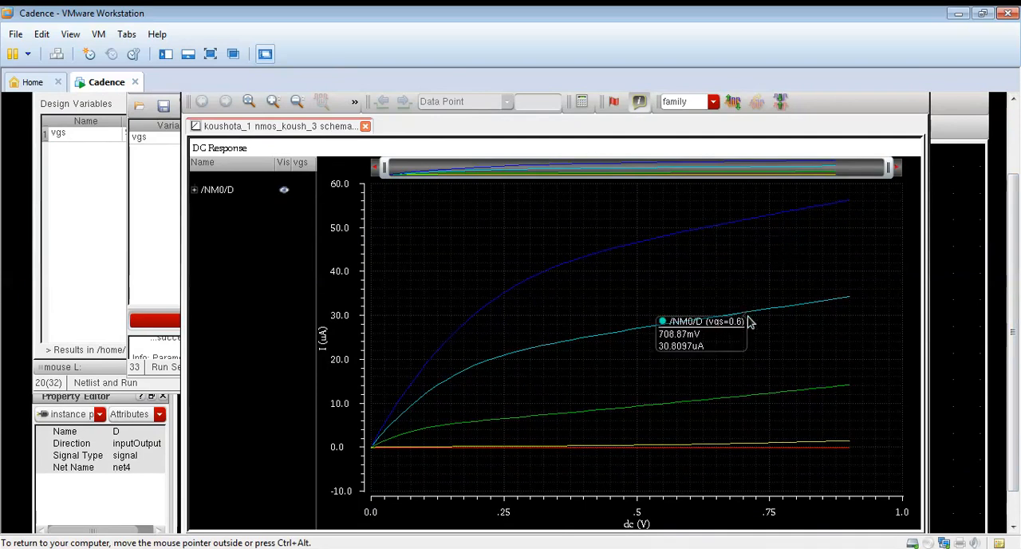
mouse_move(809, 441)
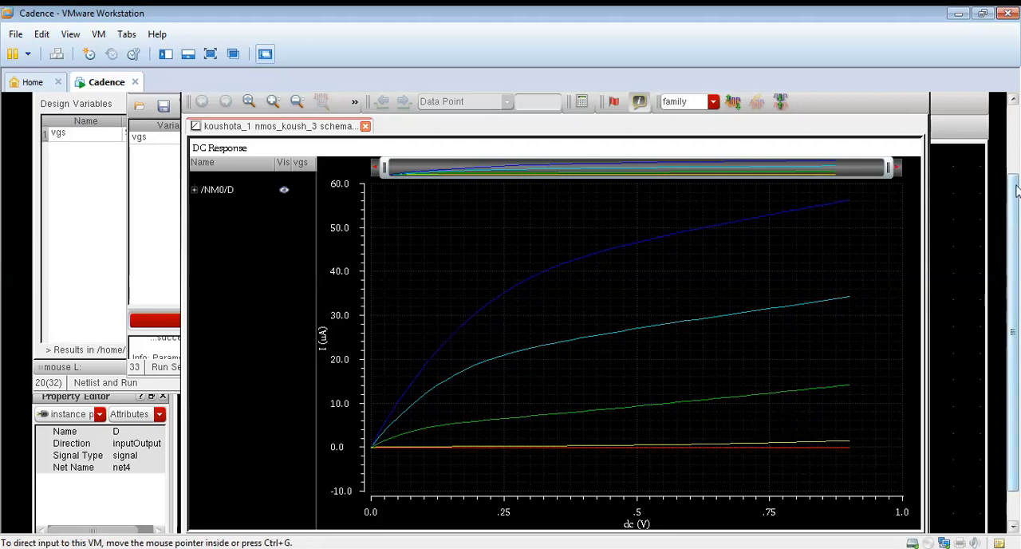
Set the background color of the DC response graph to white in the graph properties
left_click_drag(1014, 231, 1014, 163)
left_click(232, 144)
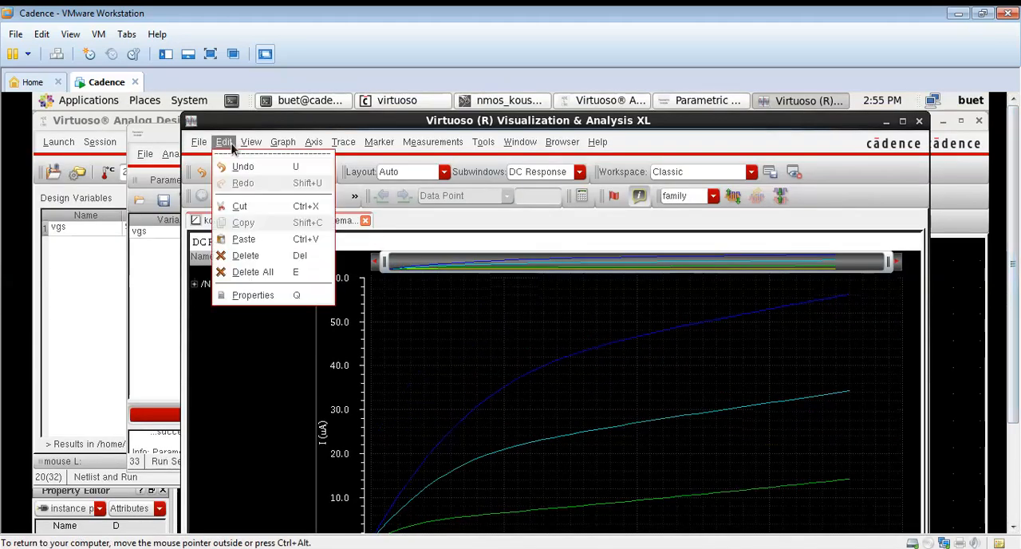
left_click(244, 296)
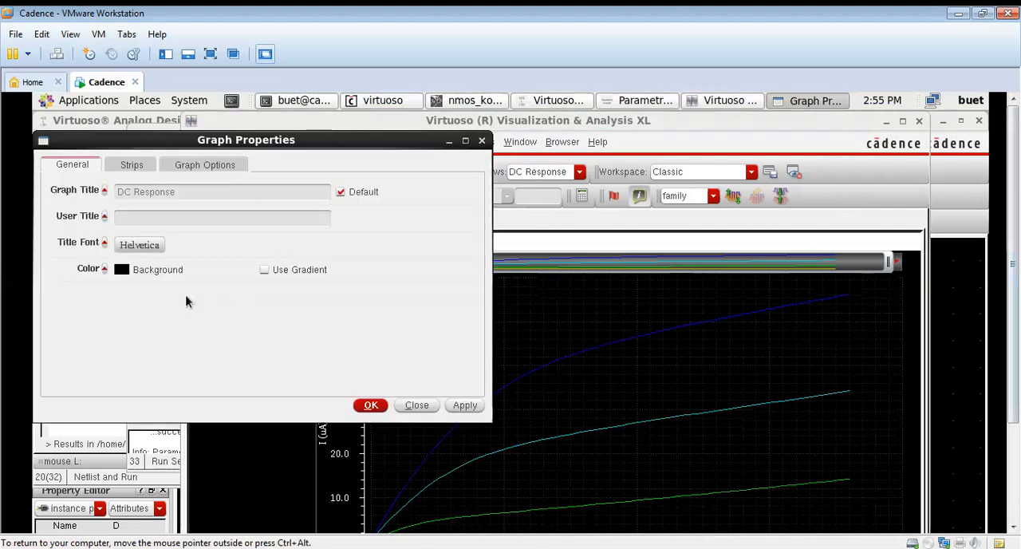
left_click(119, 271)
left_click(92, 359)
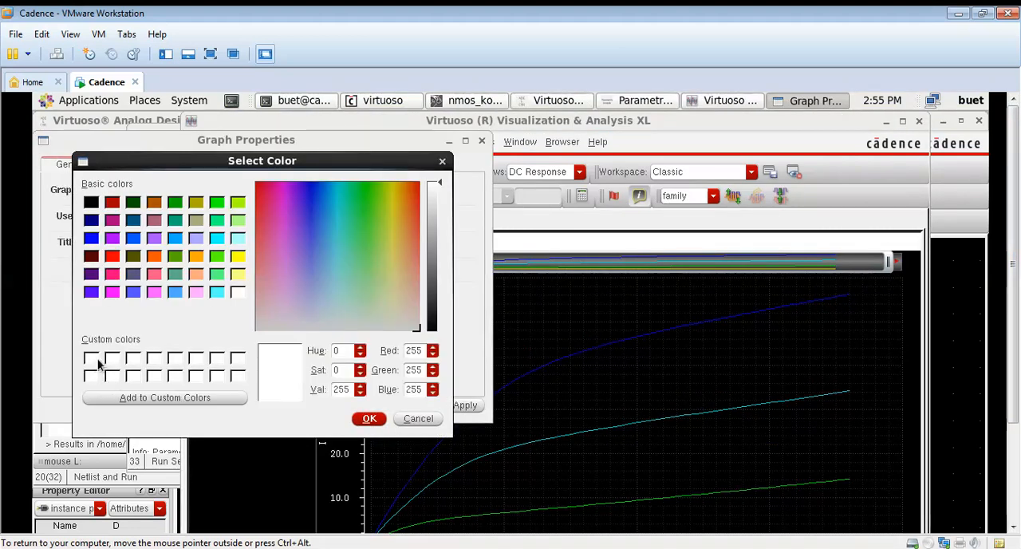
left_click(367, 419)
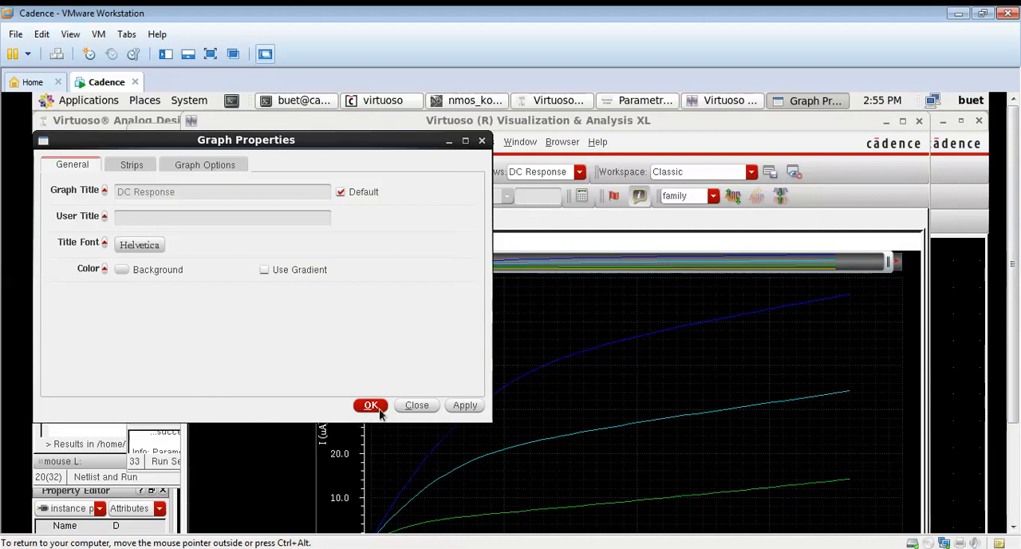
left_click(465, 405)
left_click(371, 405)
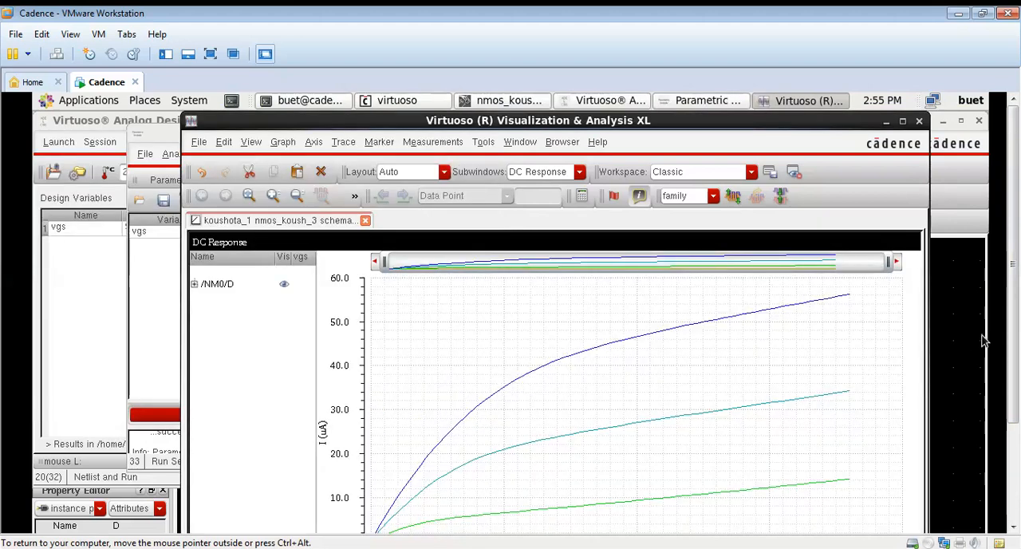
Add a text label to the graph and place a point marker on the uppermost curve at about 281 mV
left_click_drag(1011, 413, 1016, 389)
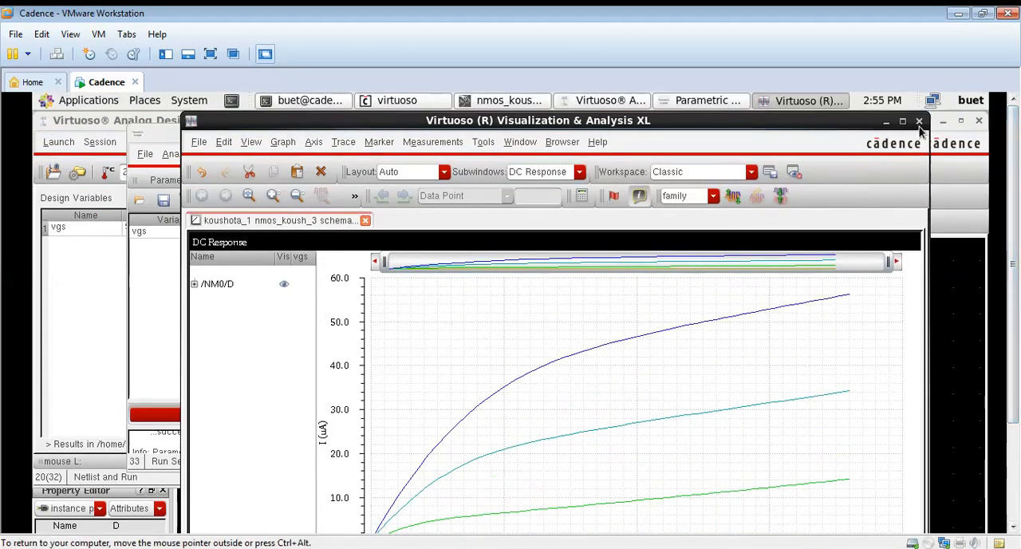
left_click(282, 141)
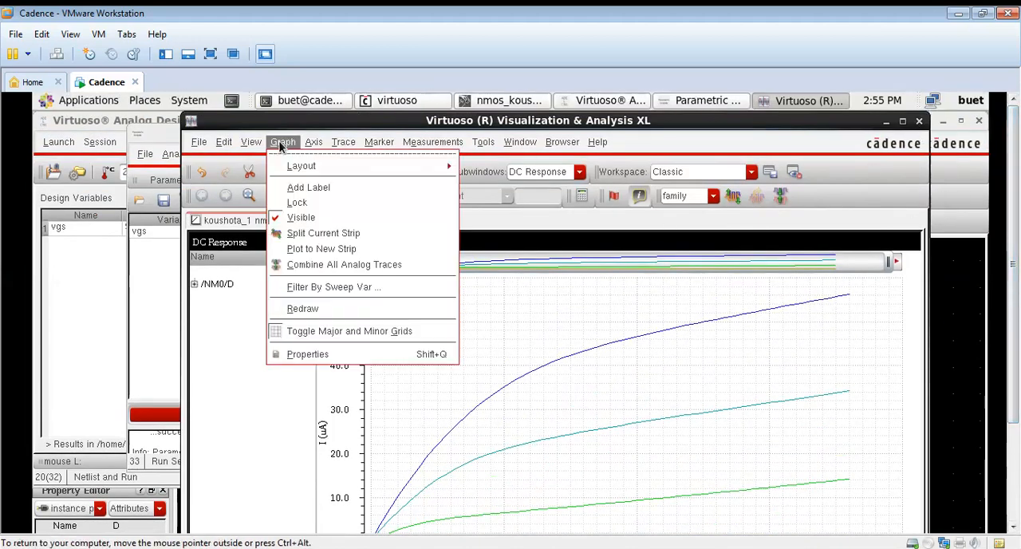
left_click(287, 185)
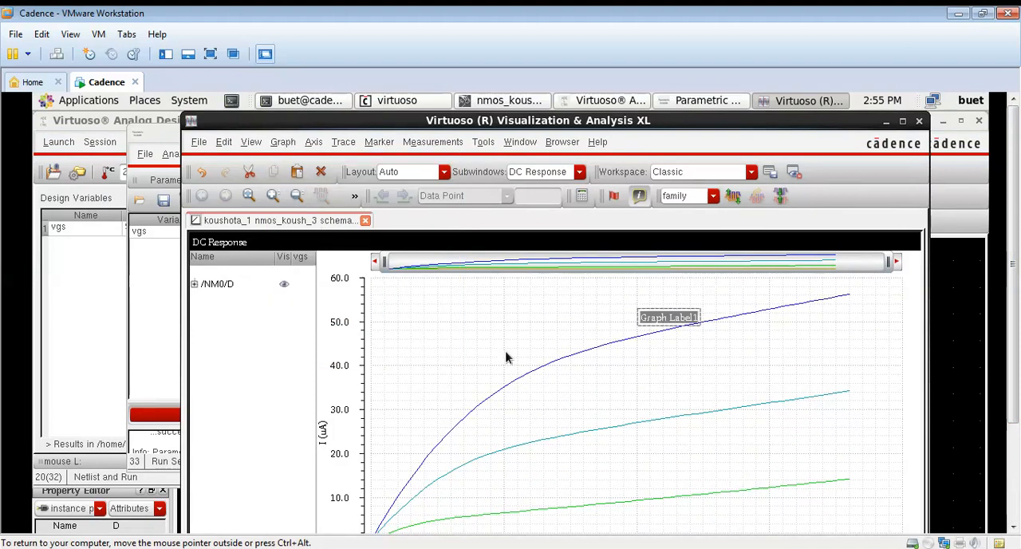
key("a")
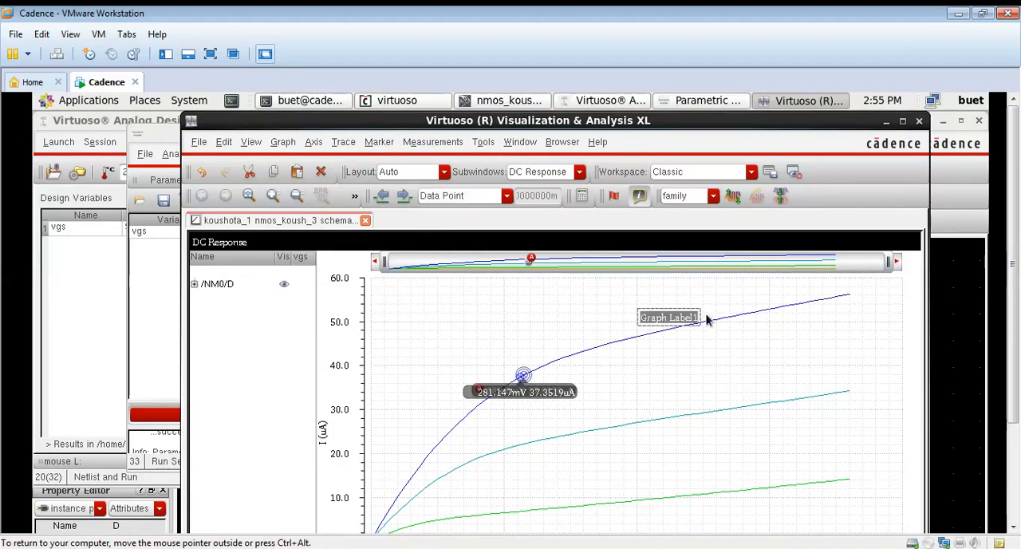
Replace the graph label's text with "drain characteristics of nmos"
left_click(664, 329)
left_click(668, 318)
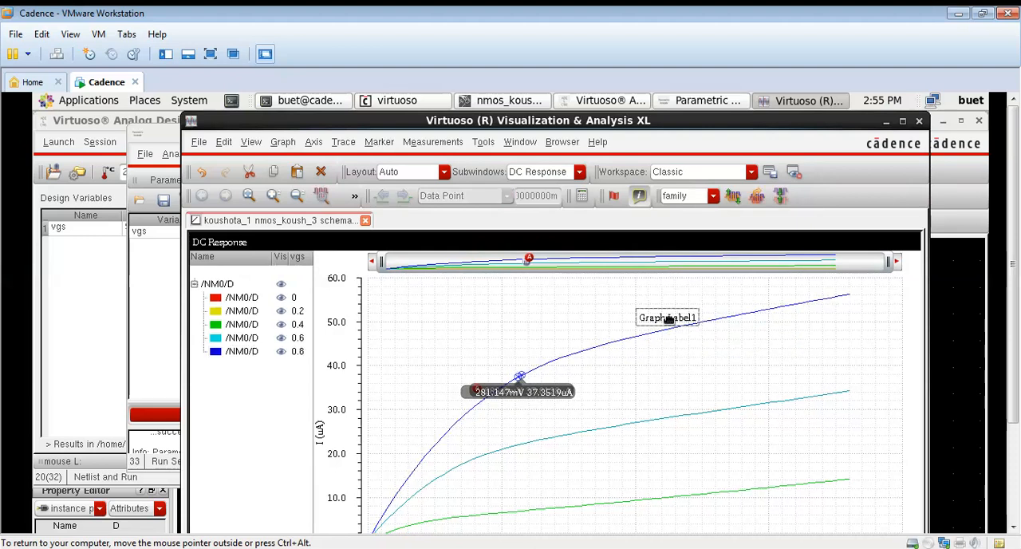
left_click(671, 374)
left_click(674, 317)
key("BackSpace")
key("BackSpace")
key("BackSpace")
key("BackSpace")
key("BackSpace")
key("BackSpace")
key("BackSpace")
key("BackSpace")
key("BackSpace")
key("BackSpace")
key("BackSpace")
key("BackSpace")
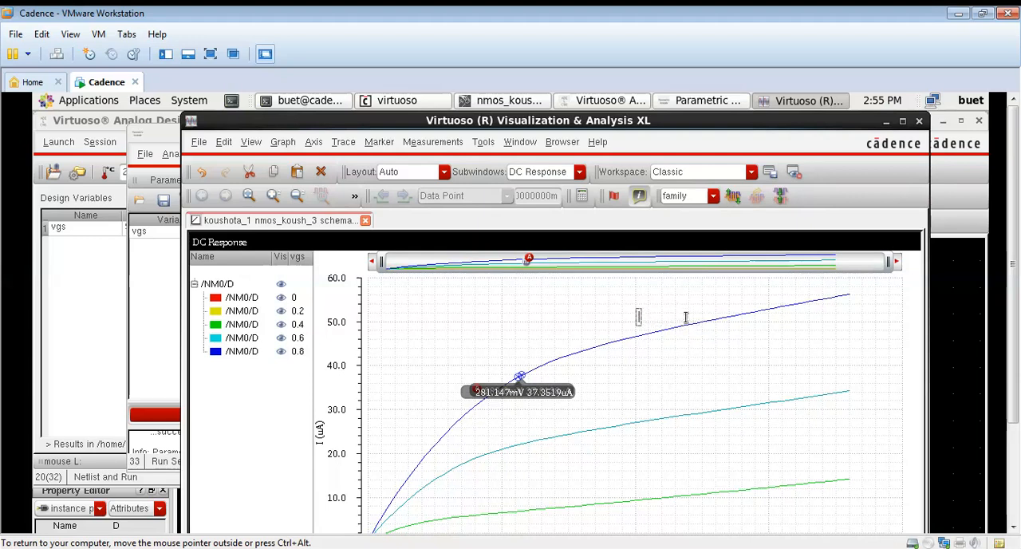
type("drain characteristics of mosfe")
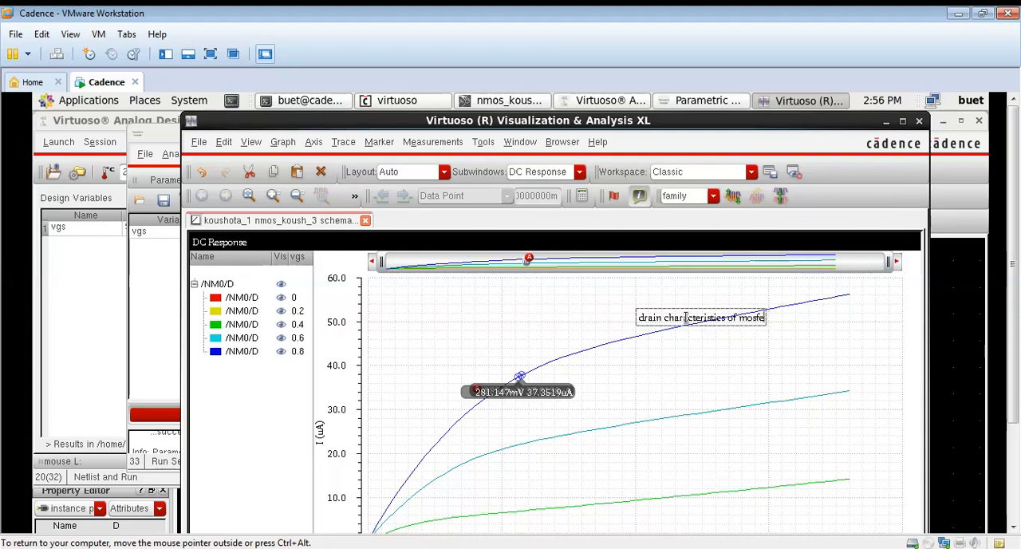
key("BackSpace")
key("BackSpace")
key("BackSpace")
type("nmos")
key("Return")
left_click(674, 396)
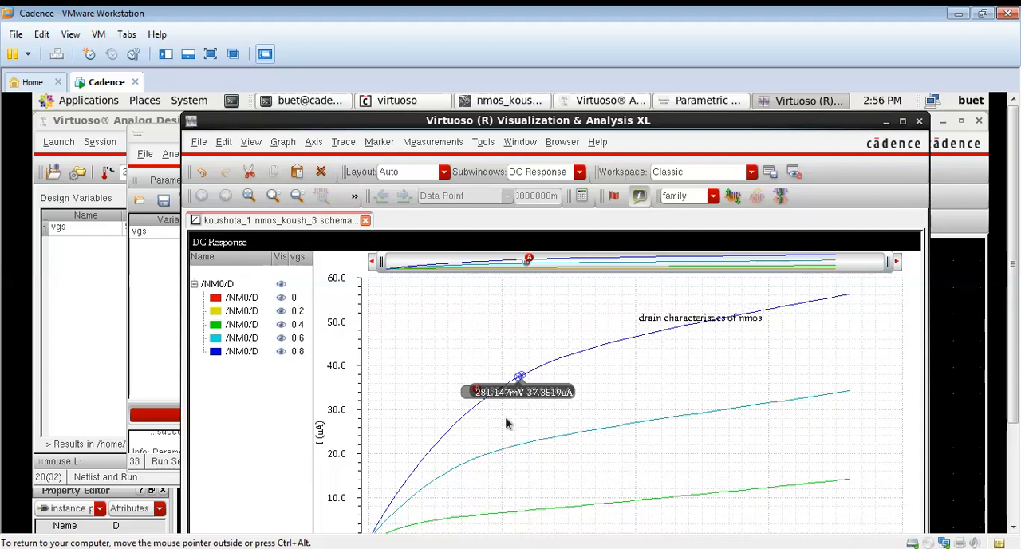
Close the plot, the parametric analysis and the Analog Design Environment without saving the simulation state
left_click(517, 376)
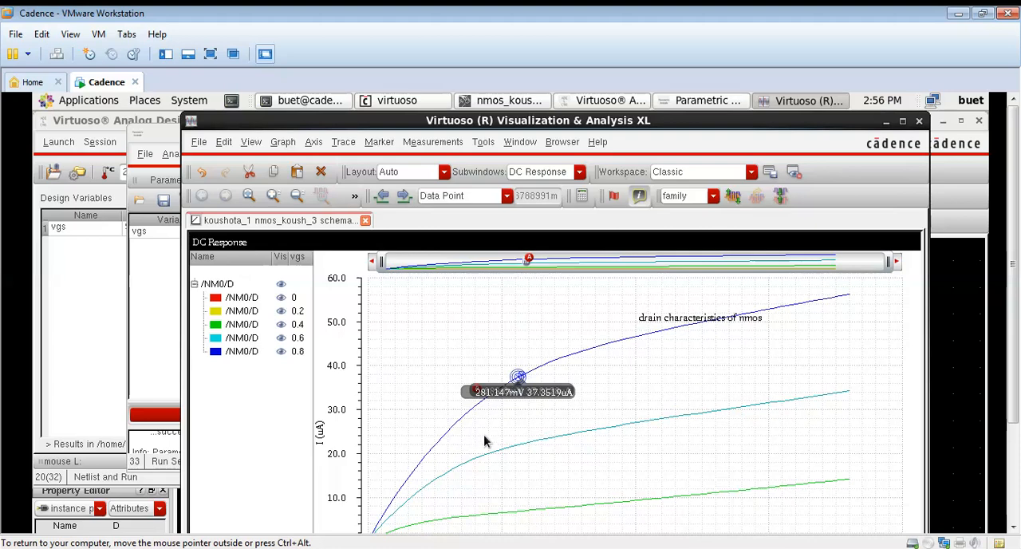
mouse_move(1016, 333)
left_mouse_down()
mouse_move(1016, 376)
mouse_move(1016, 335)
left_mouse_up()
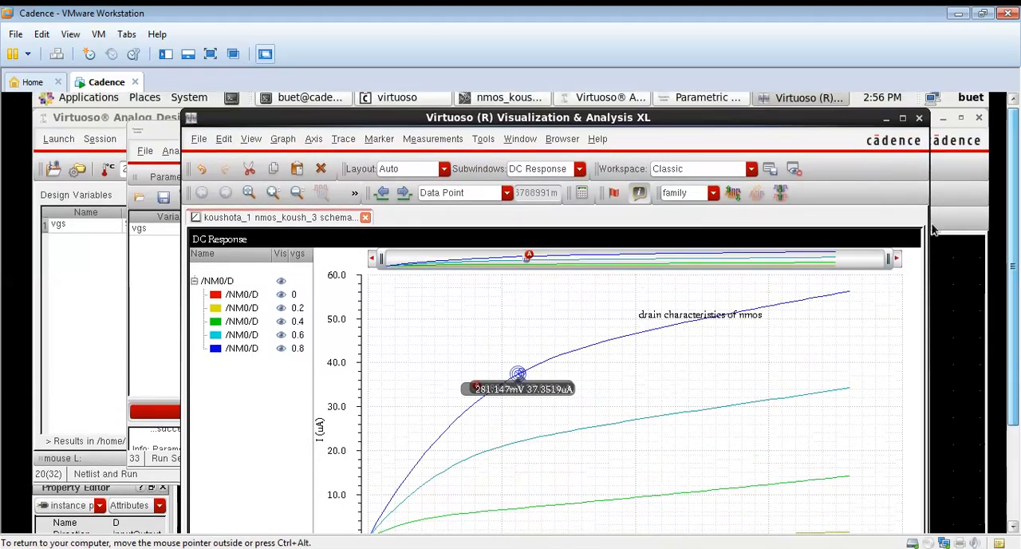
left_click(919, 119)
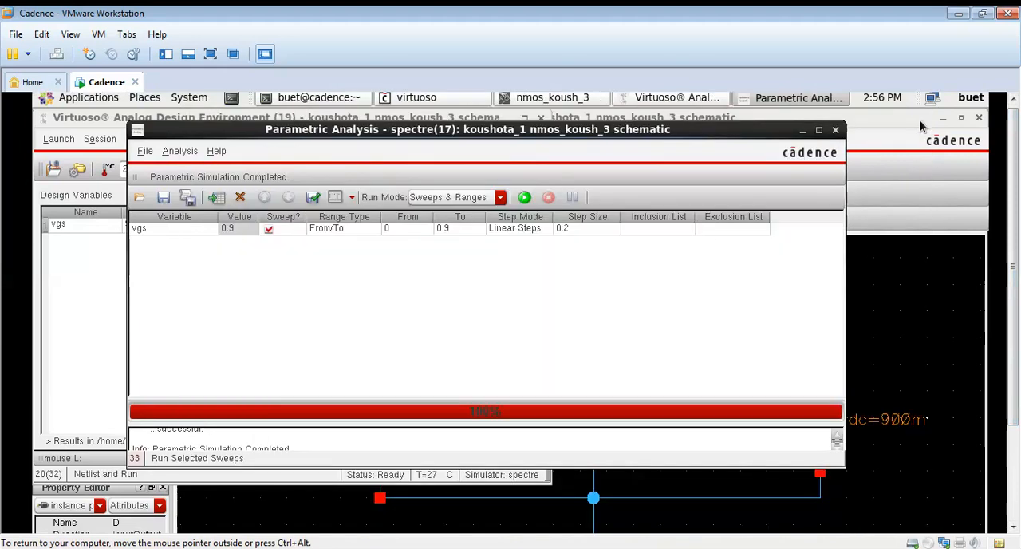
left_click(836, 130)
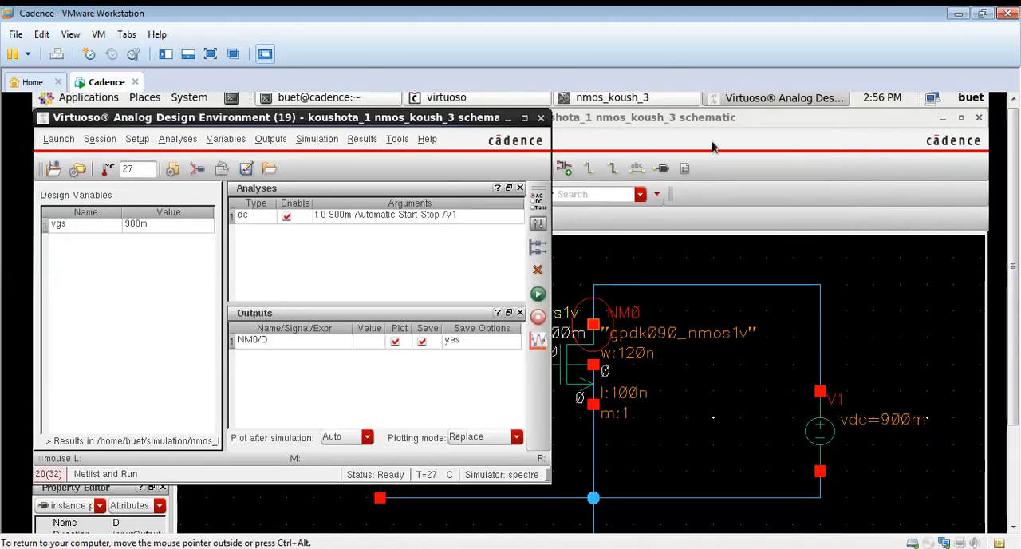
left_click(541, 117)
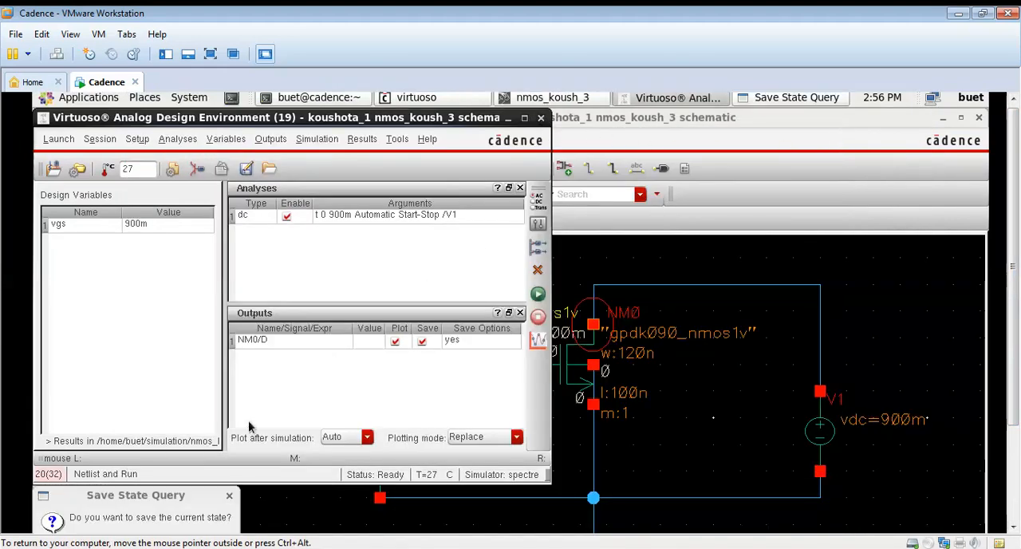
left_click_drag(139, 496, 363, 301)
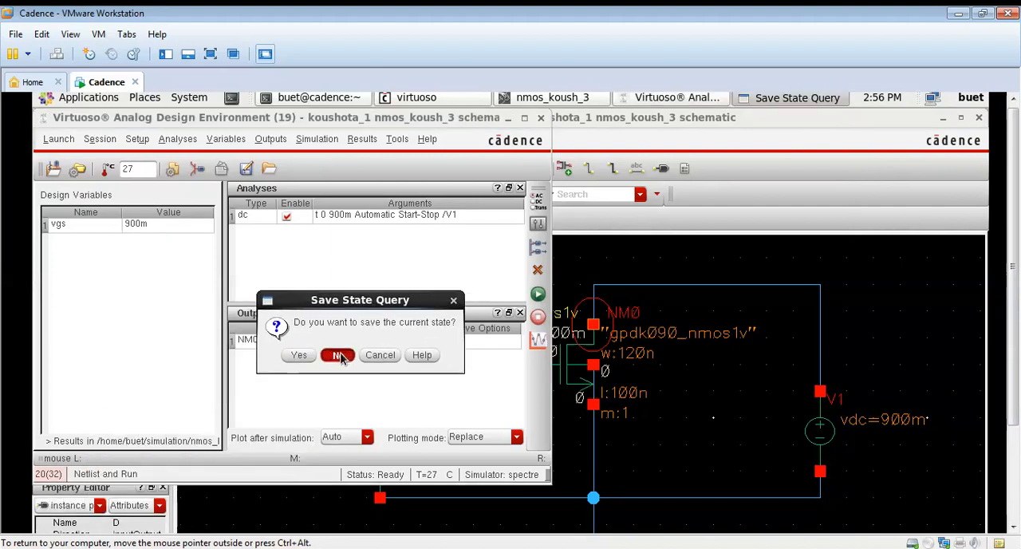
left_click(337, 355)
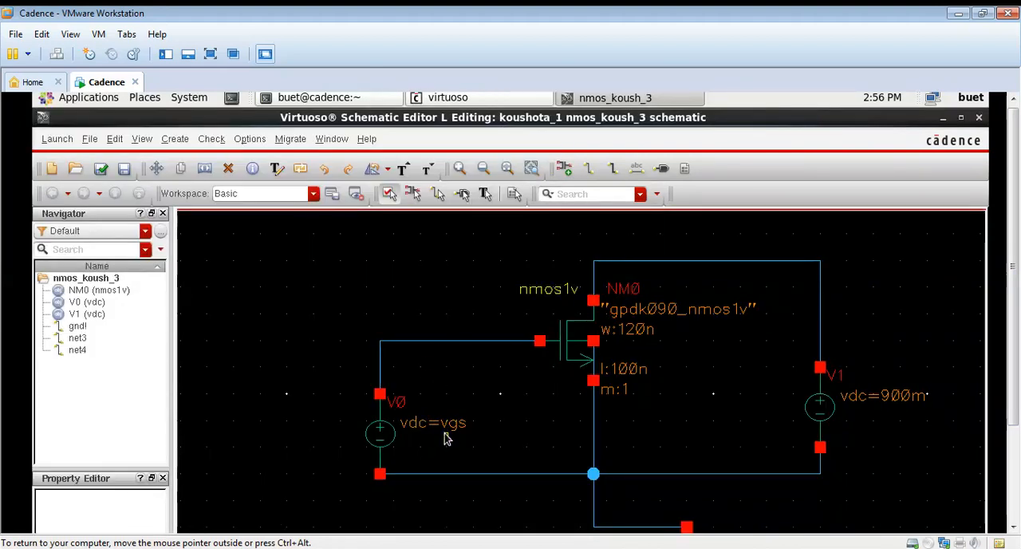
Set the DC voltage of the drain source V1 to the variable vds
left_click(824, 408)
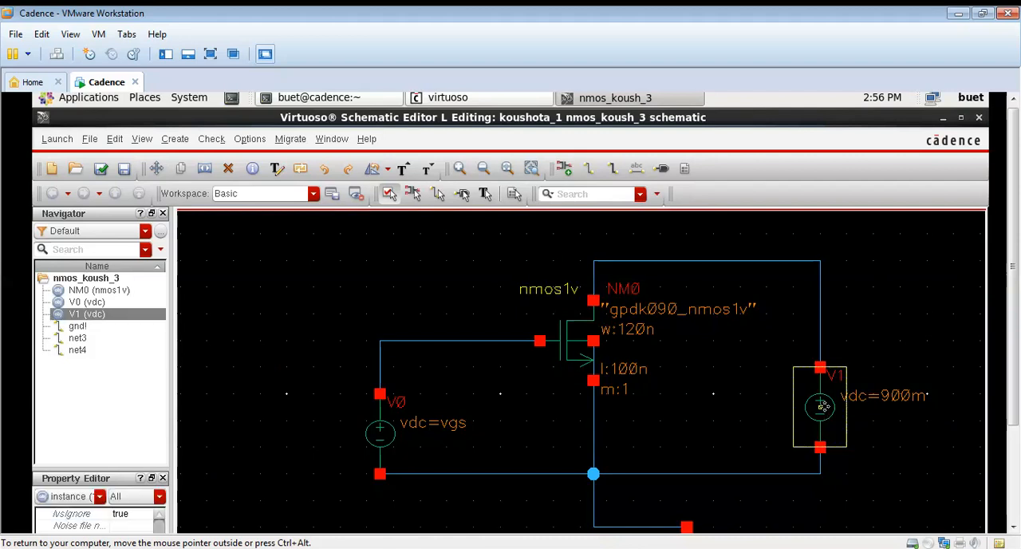
key("q")
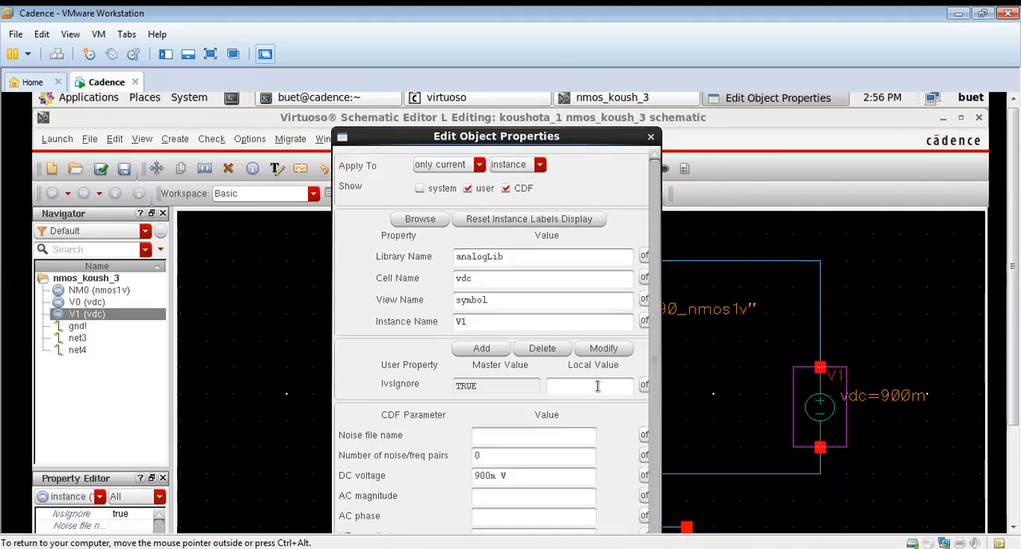
left_click_drag(526, 474, 474, 475)
key("BackSpace")
type("vds")
left_click(454, 502)
left_click(366, 502)
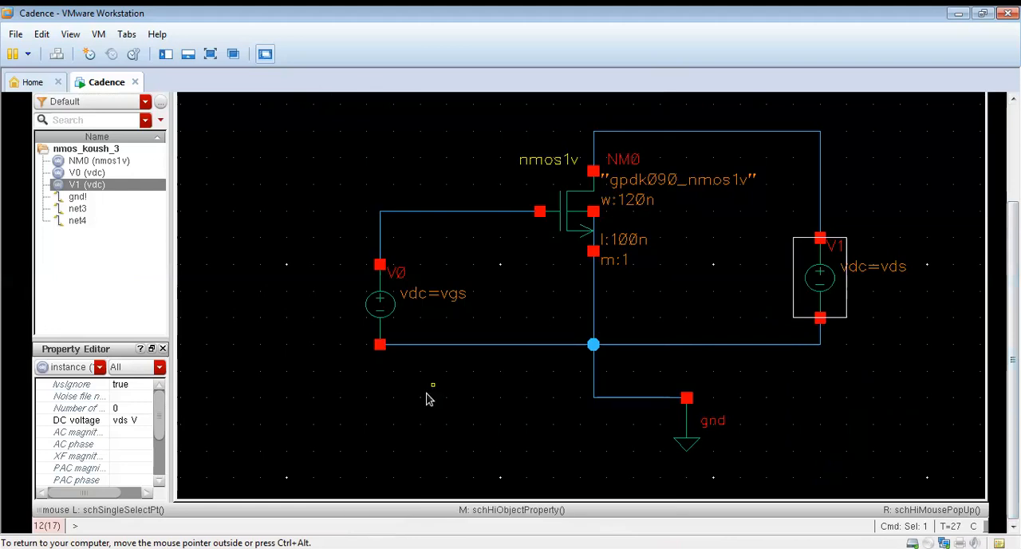
Set the DC voltage of the gate source V0 to 0.9
left_click(389, 314)
middle_click(388, 308)
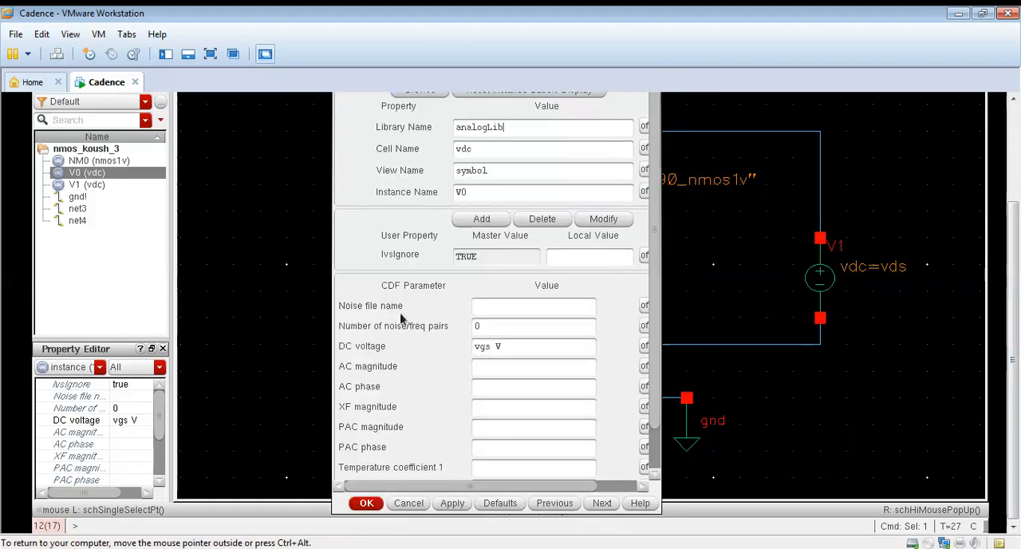
left_click_drag(503, 347, 472, 351)
key("BackSpace")
type("0.9")
left_click(454, 504)
left_click(366, 503)
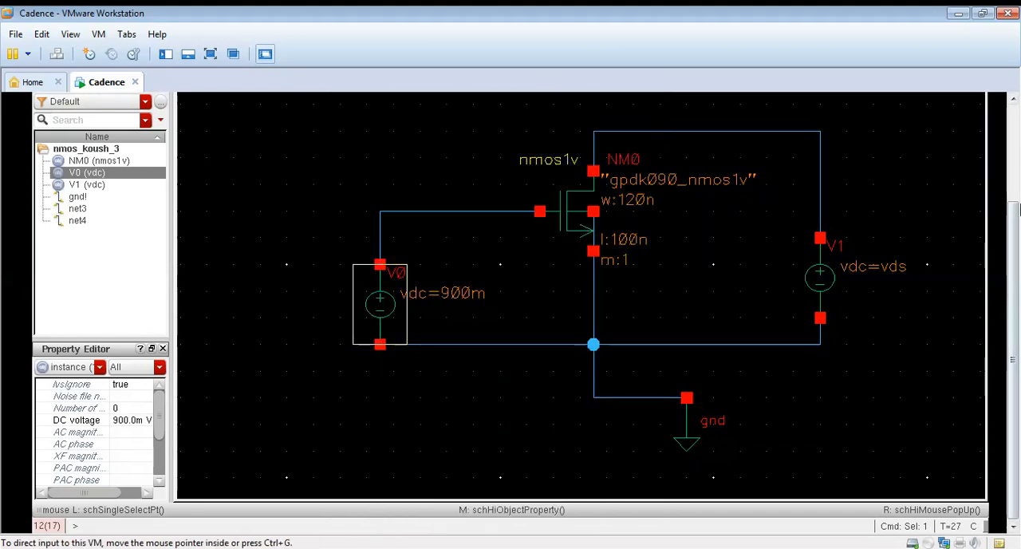
Save the nmos_koush_3 schematic under its existing name, run Check and Save, and clear the selection
left_click(1016, 187)
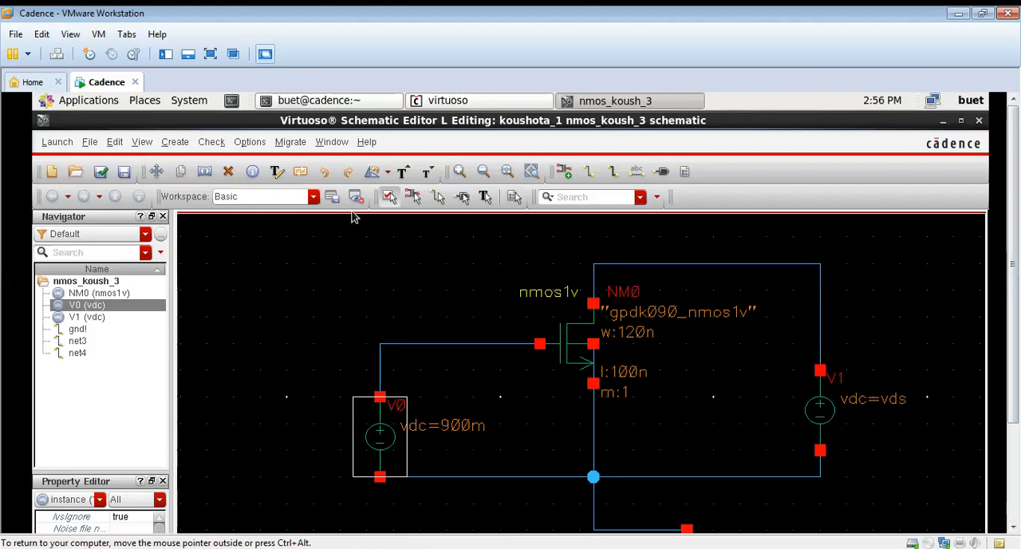
key("ctrl+s")
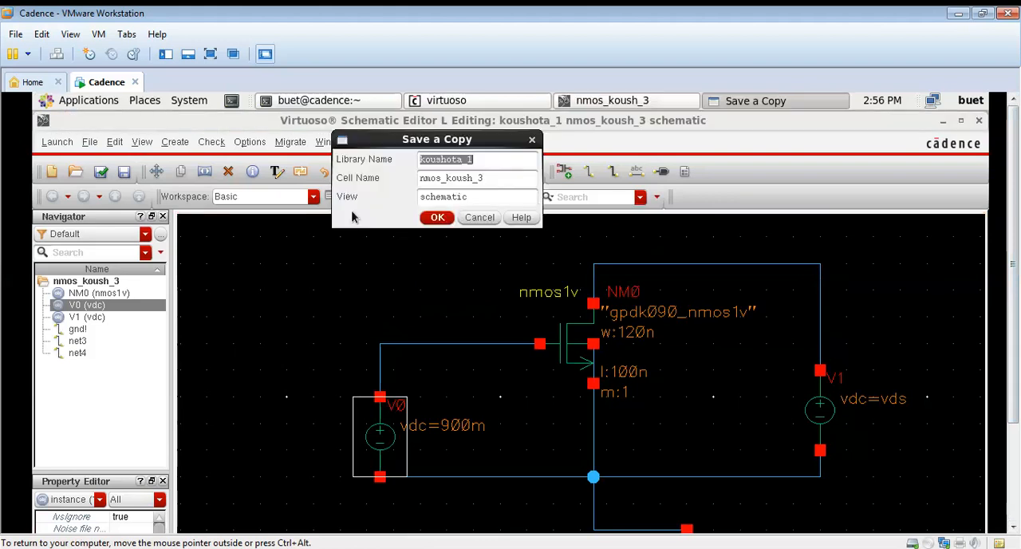
left_click(437, 217)
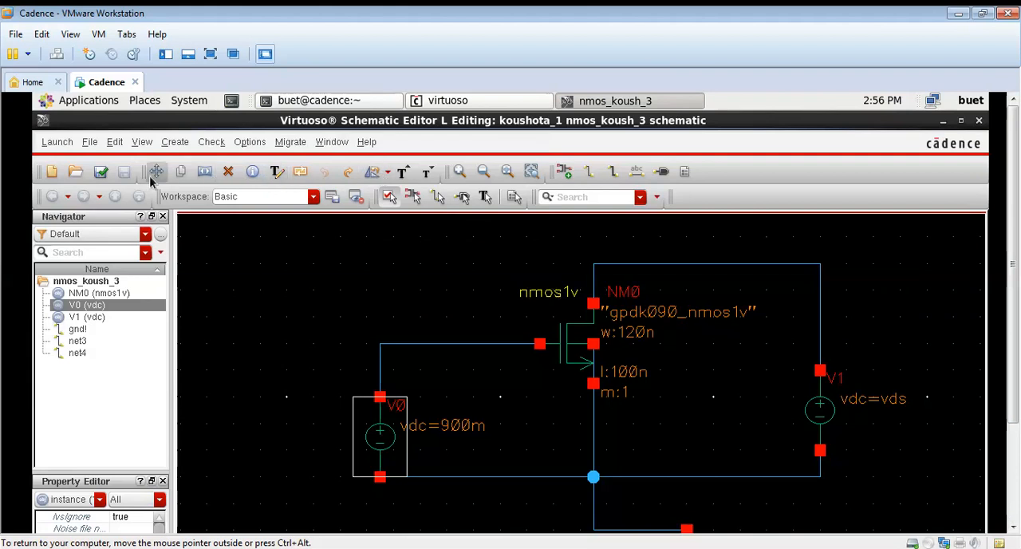
left_click(106, 176)
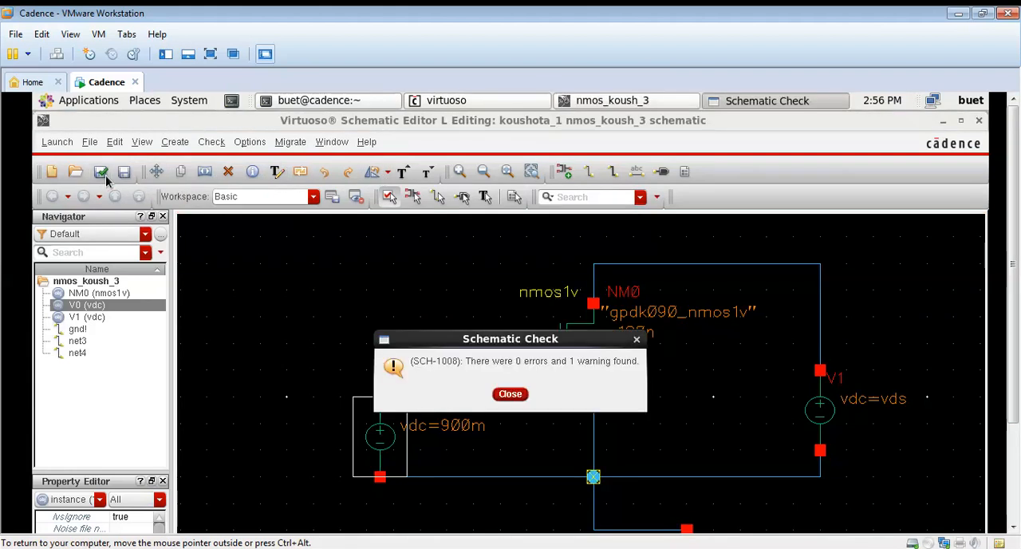
left_click(509, 393)
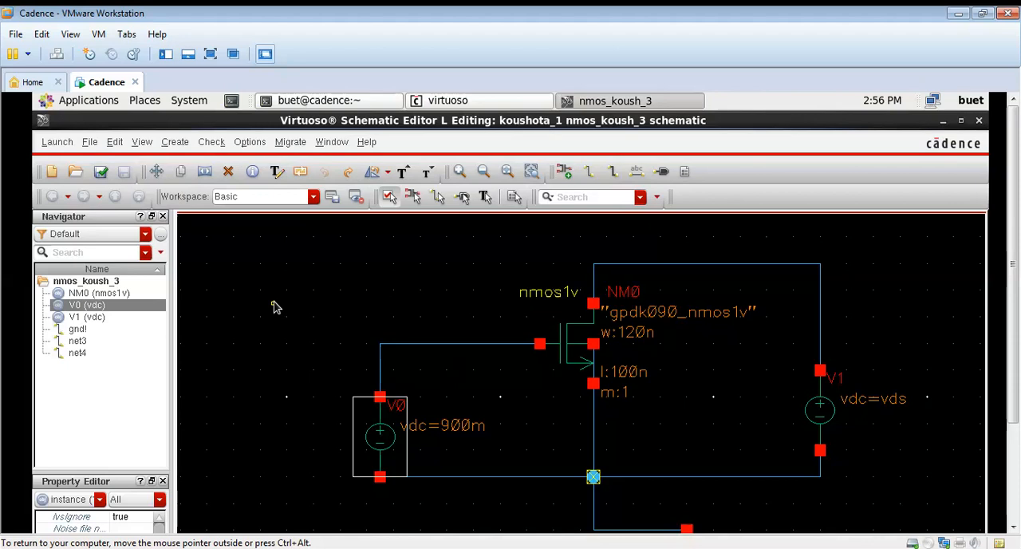
left_click(235, 319)
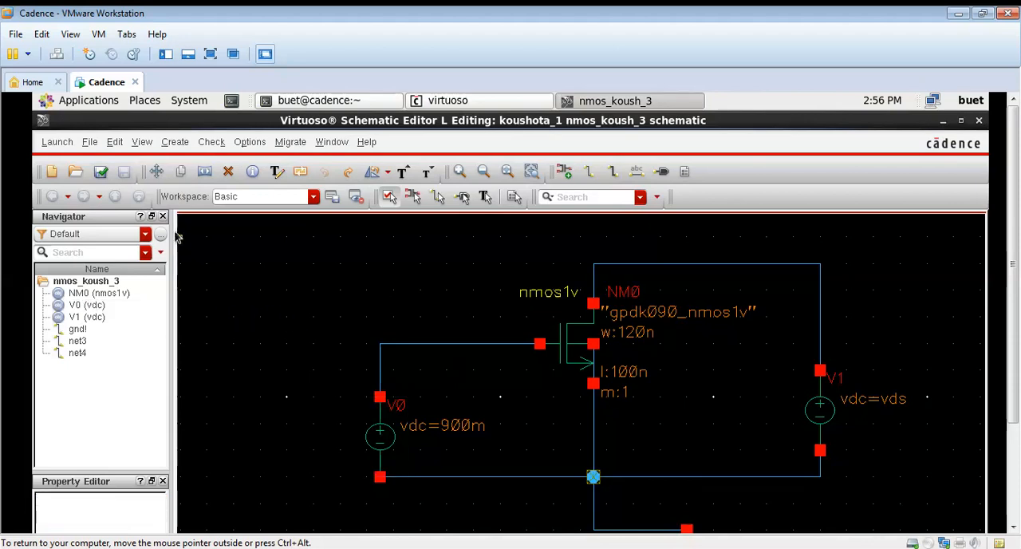
Launch the Analog Design Environment from the schematic and move its window higher up
left_click(58, 142)
left_click(67, 165)
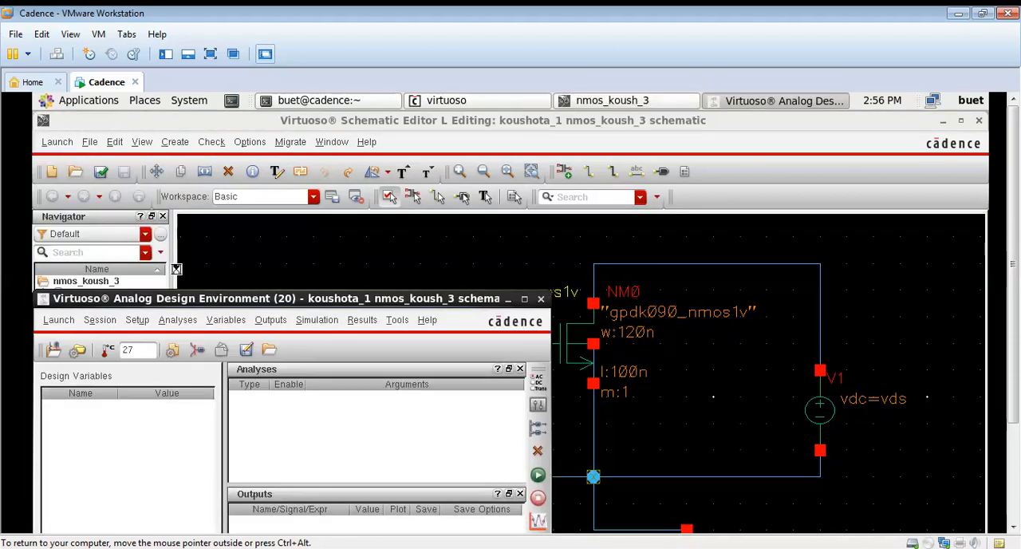
left_click_drag(181, 299, 239, 204)
Set up a DC analysis with a component parameter sweep of the gate source V0's DC voltage
right_click(334, 314)
left_click(349, 326)
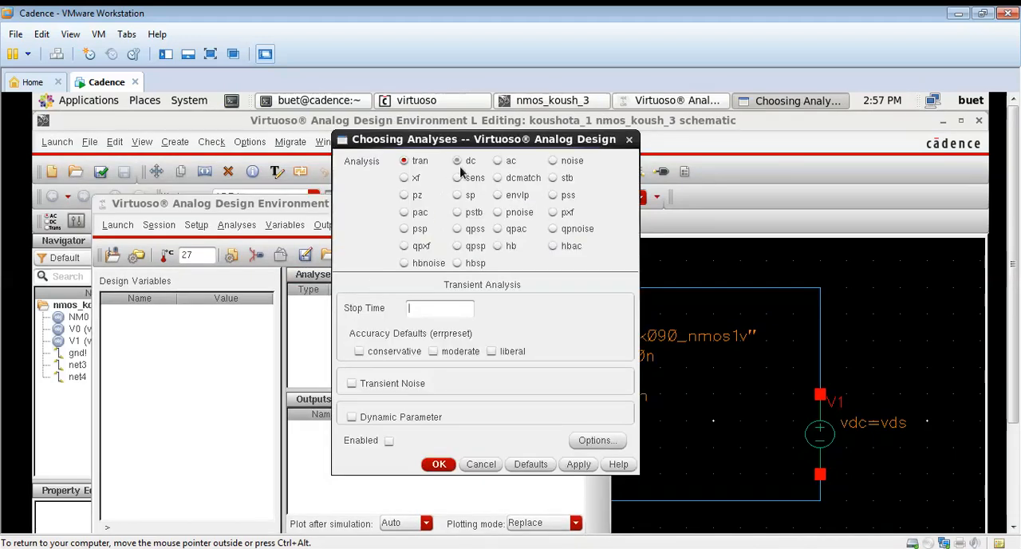
left_click(458, 161)
left_click(379, 412)
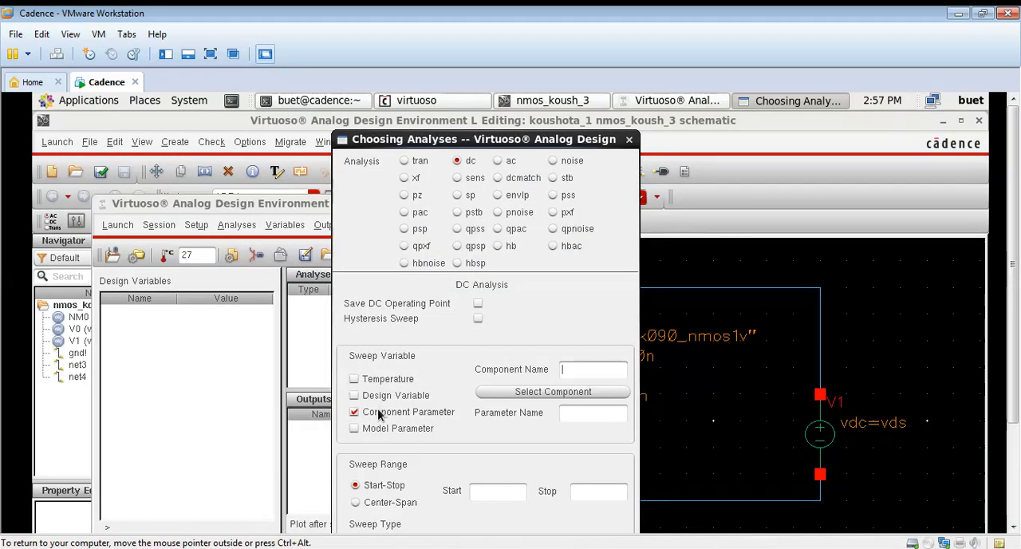
left_click(511, 397)
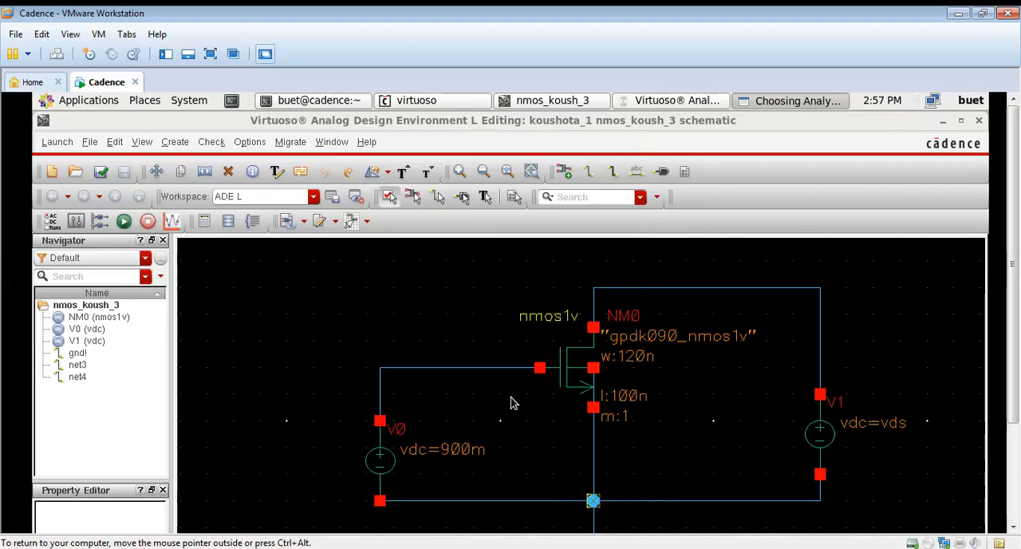
left_click(407, 455)
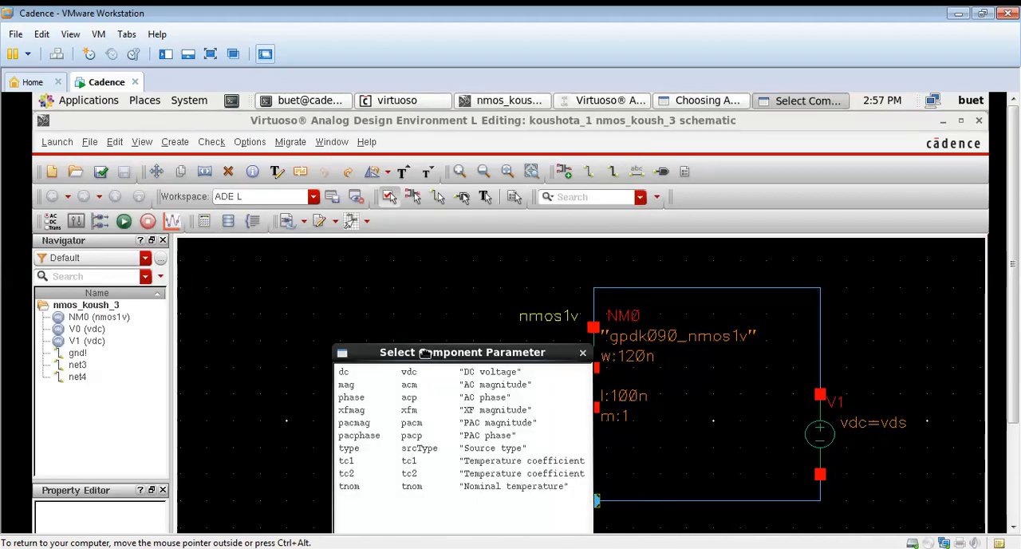
left_click_drag(427, 355, 390, 216)
left_click(391, 219)
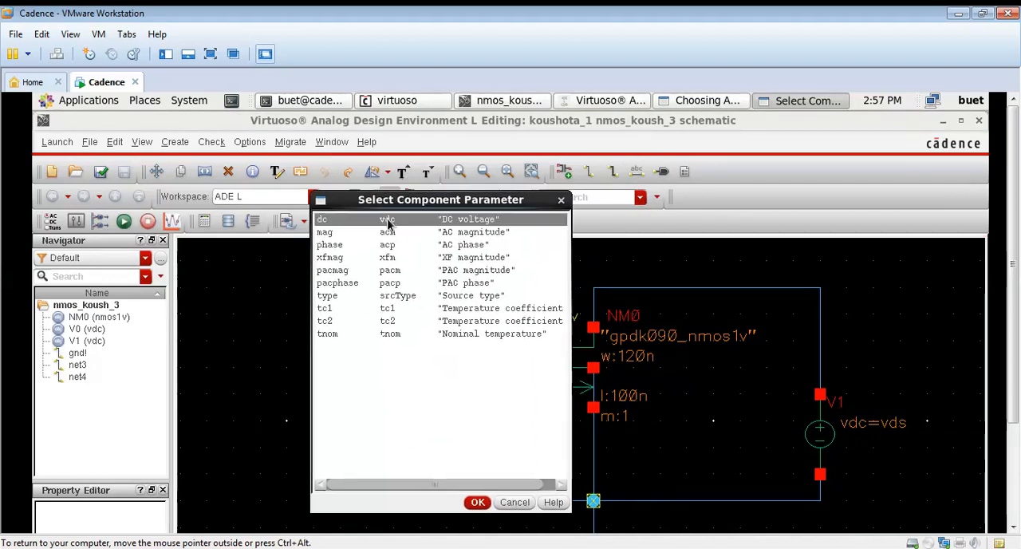
left_click(479, 502)
Set the V0 sweep range from 0 to 0.9 and accept the DC analysis
left_click(761, 101)
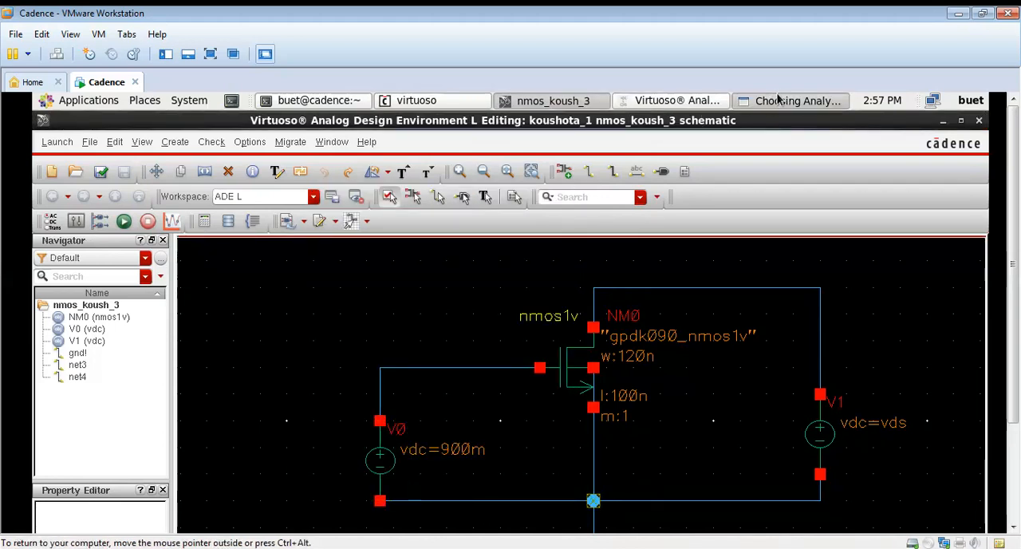
type("0")
left_click(582, 493)
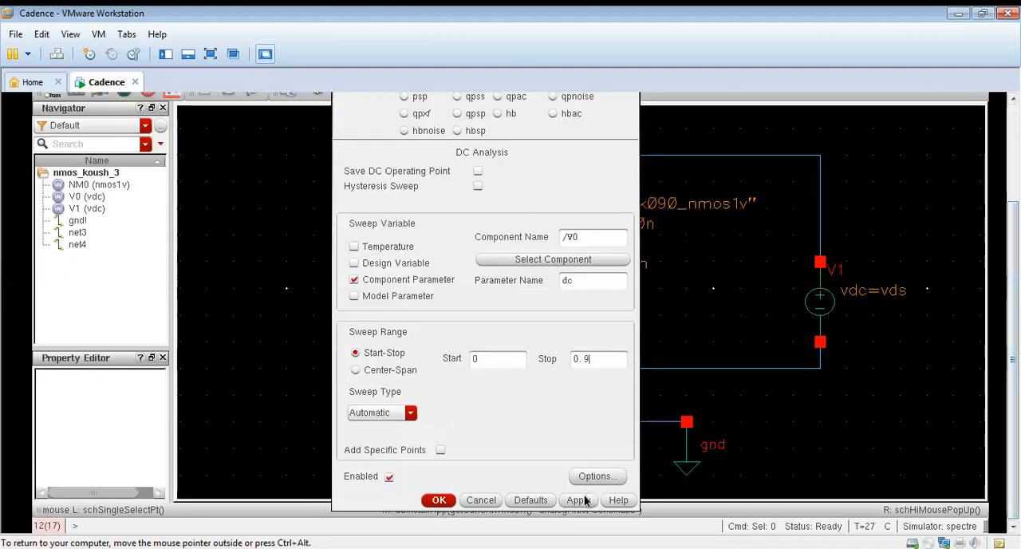
left_click(440, 500)
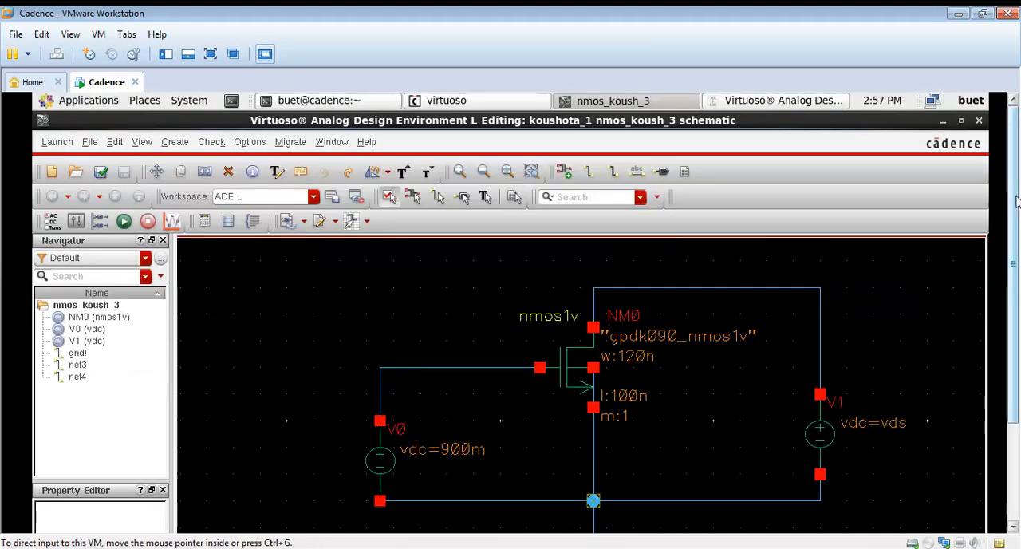
Copy the design variable vds from the schematic into the simulation setup and set its value to 0.9
left_click(789, 104)
right_click(144, 302)
left_click(168, 361)
left_click(212, 316)
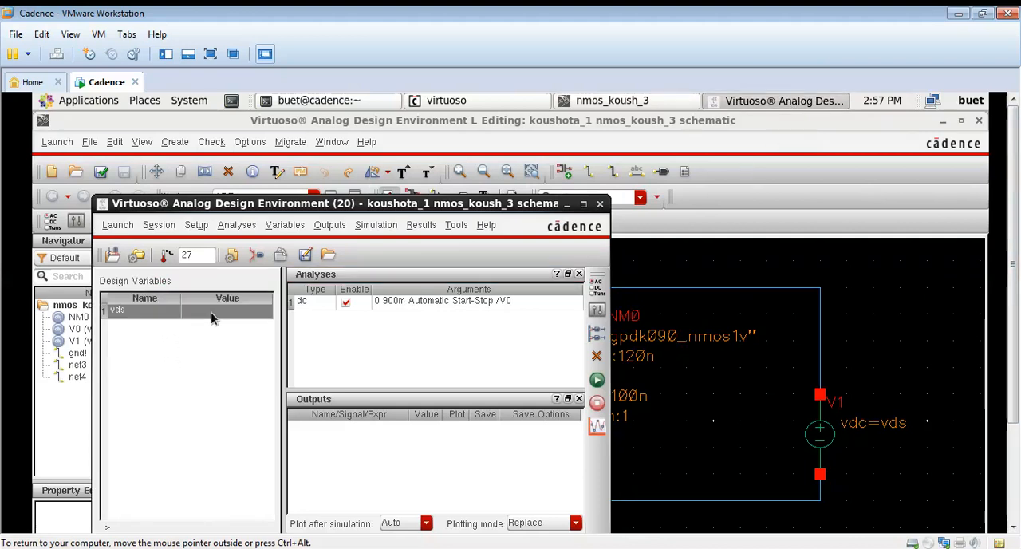
left_click(212, 313)
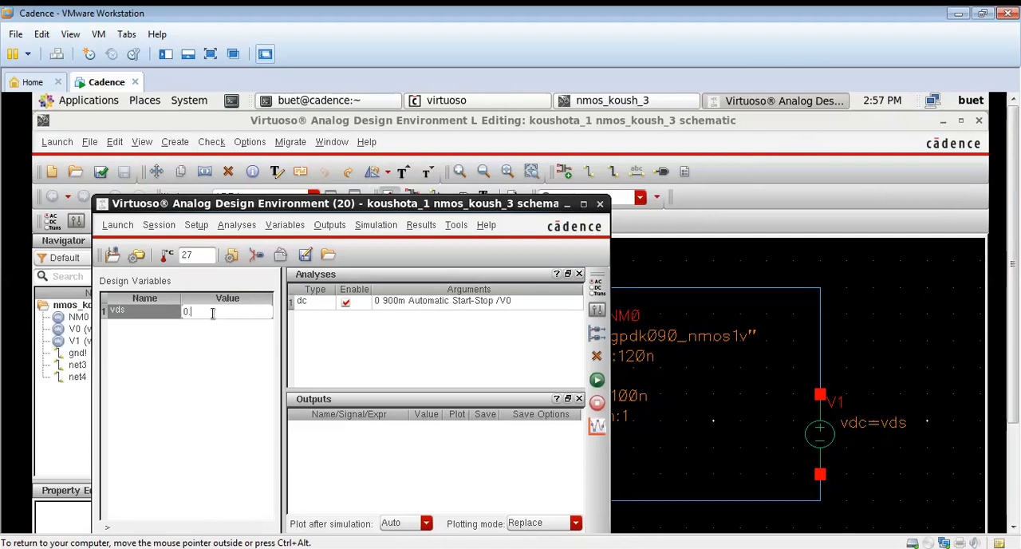
type("0.9")
key("Return")
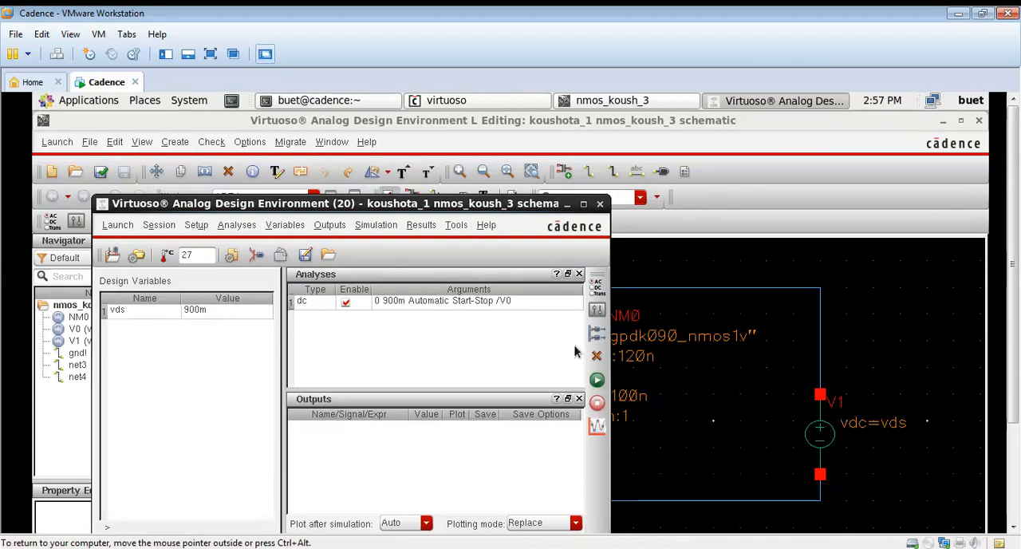
Add the drain terminal current of transistor NM0 as an output to plot, selecting it on the schematic
right_click(436, 463)
left_click(306, 230)
left_click(329, 225)
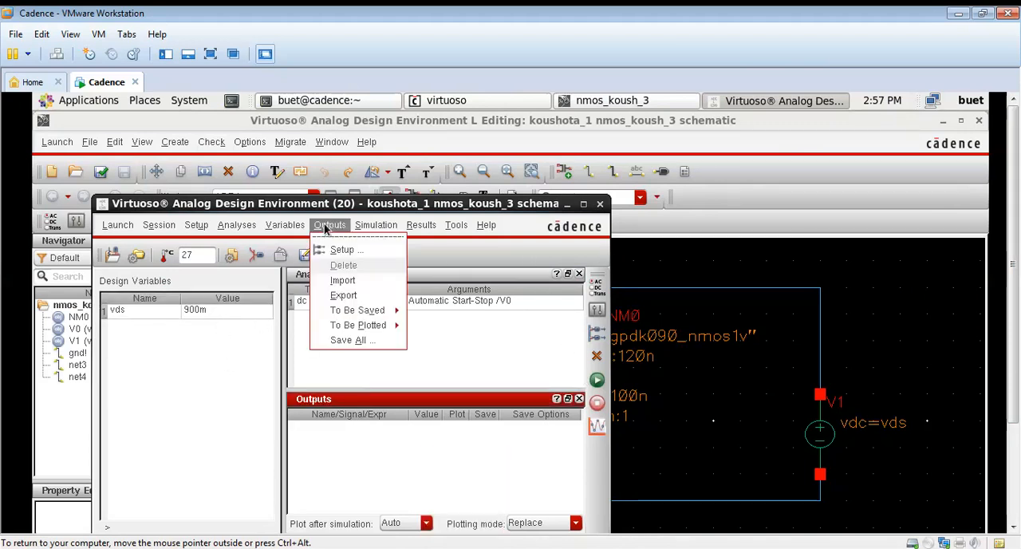
mouse_move(366, 326)
left_click(463, 334)
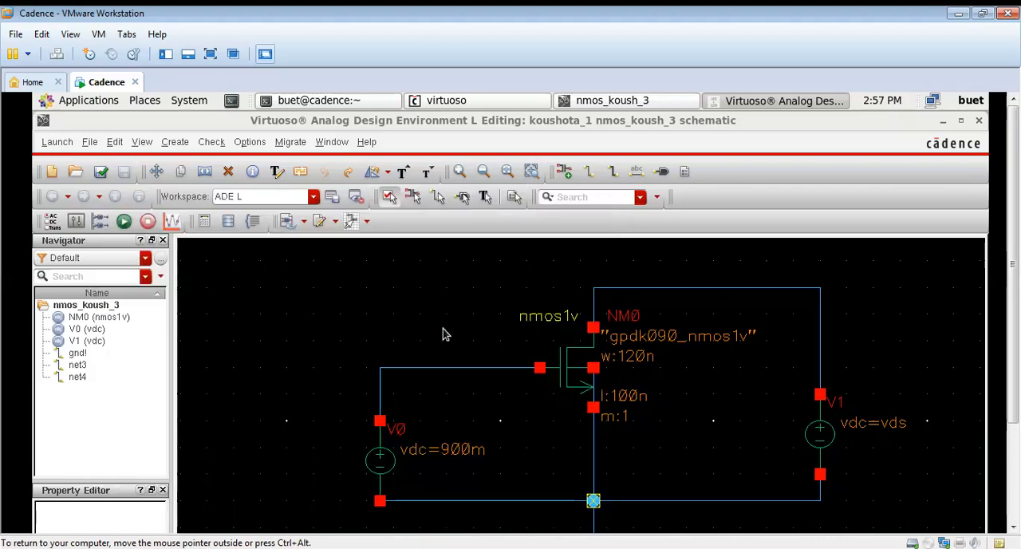
left_click(597, 327)
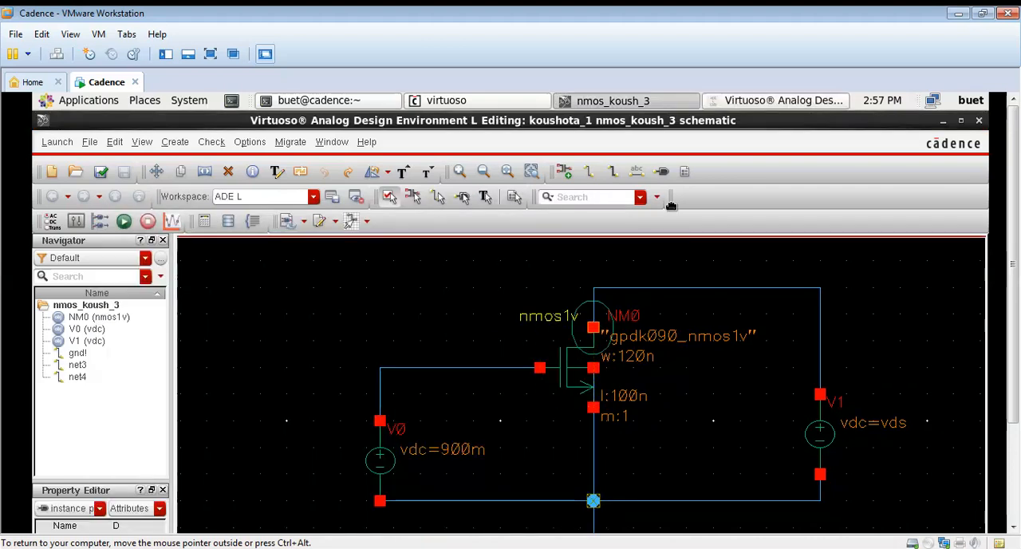
left_click(767, 105)
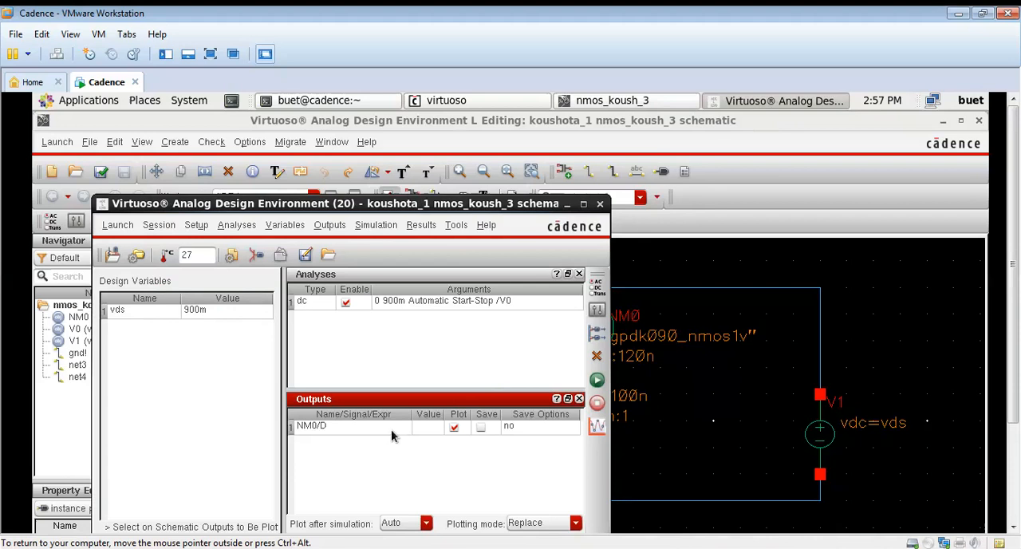
Open a parametric analysis and add vds as its sweep variable
left_click(456, 225)
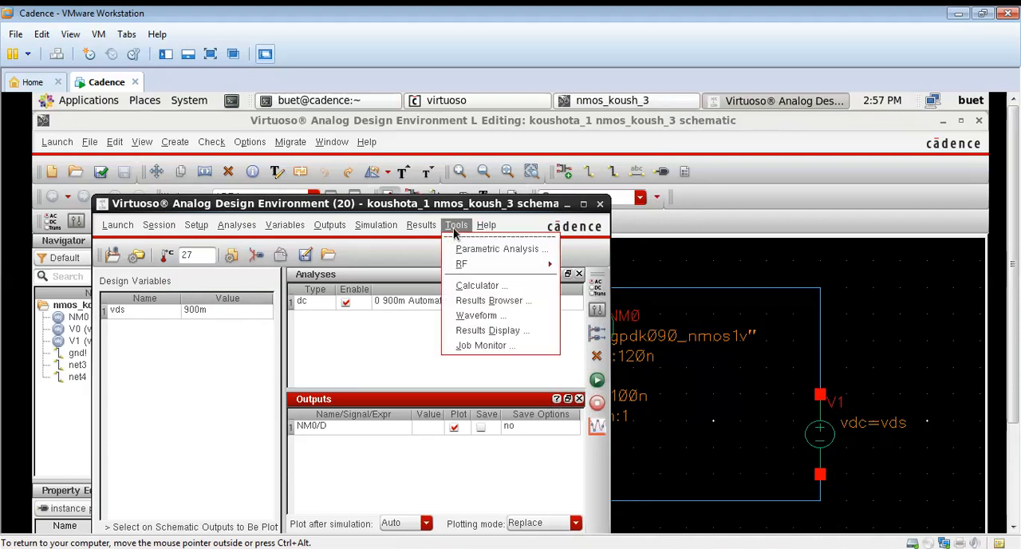
left_click(494, 248)
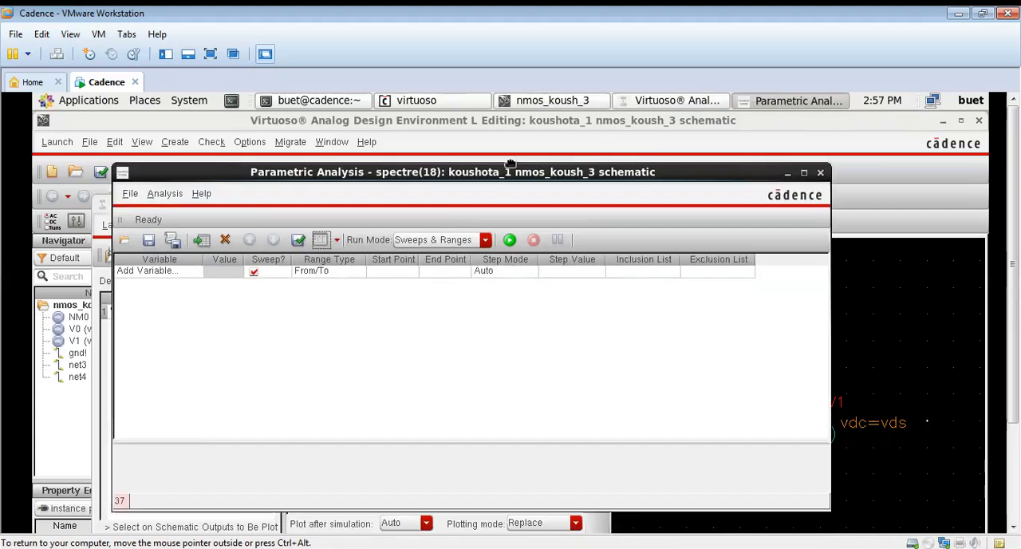
left_click(186, 244)
left_click(188, 244)
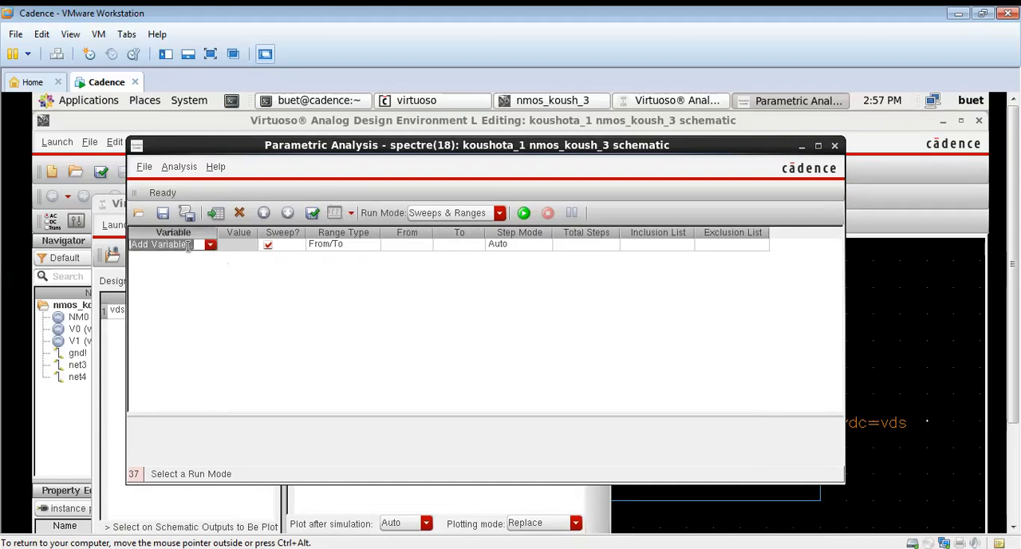
left_click(210, 244)
left_click(189, 267)
Set the vds parametric sweep range from 0 to 0.9
left_click(394, 244)
left_click(407, 245)
type("0")
left_click(467, 245)
left_click(467, 245)
Set the vds sweep's step mode to Linear Steps with a step size of 0.2
left_click(532, 246)
left_click(534, 245)
left_click(537, 247)
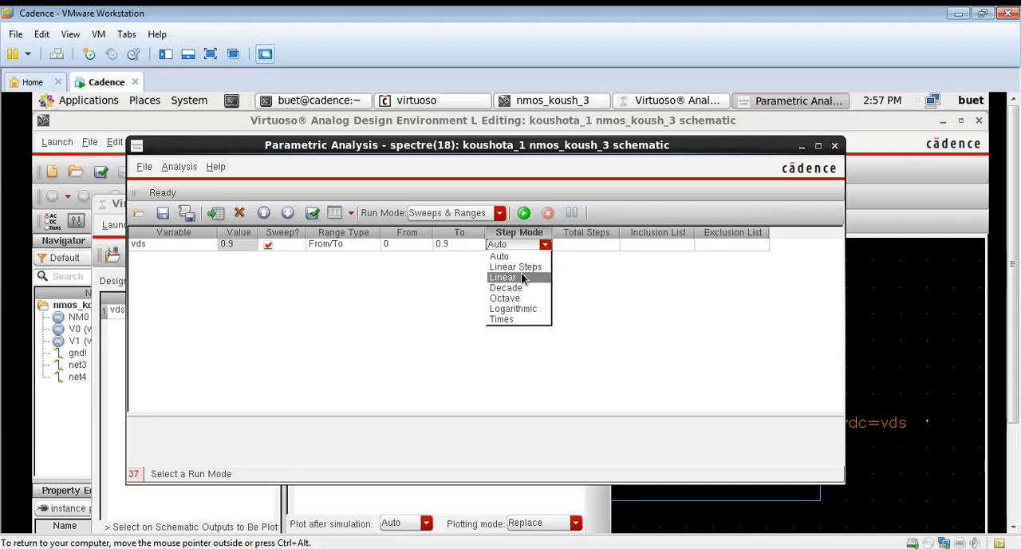
left_click(521, 268)
left_click(577, 244)
left_click(579, 244)
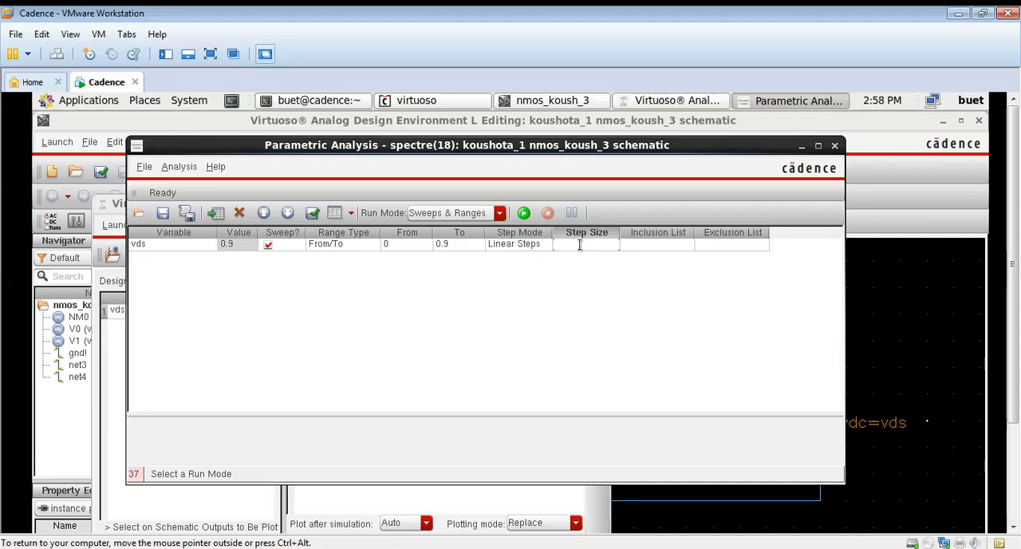
left_click(507, 334)
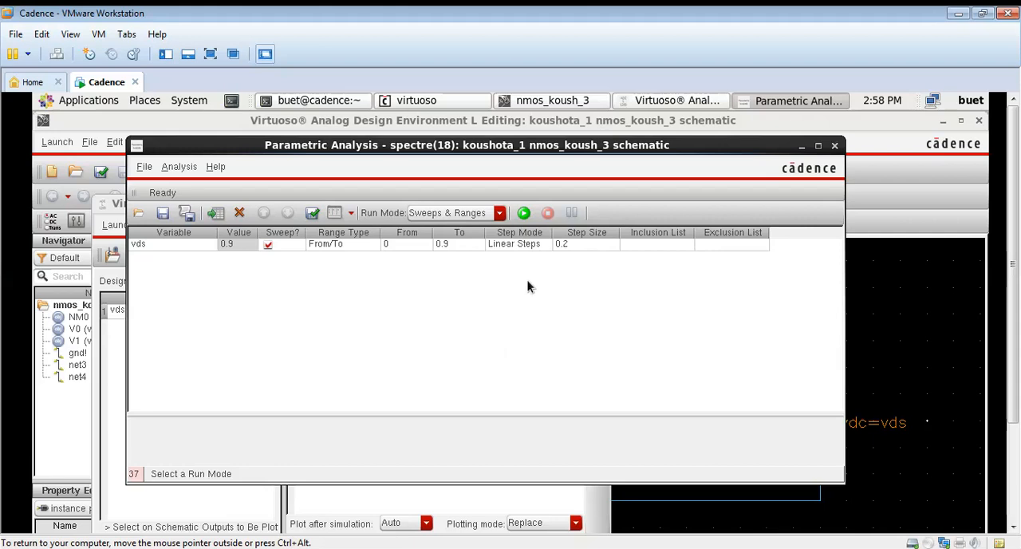
Run the parametric sweep and maximize the window with the resulting DC response graph
left_click(524, 214)
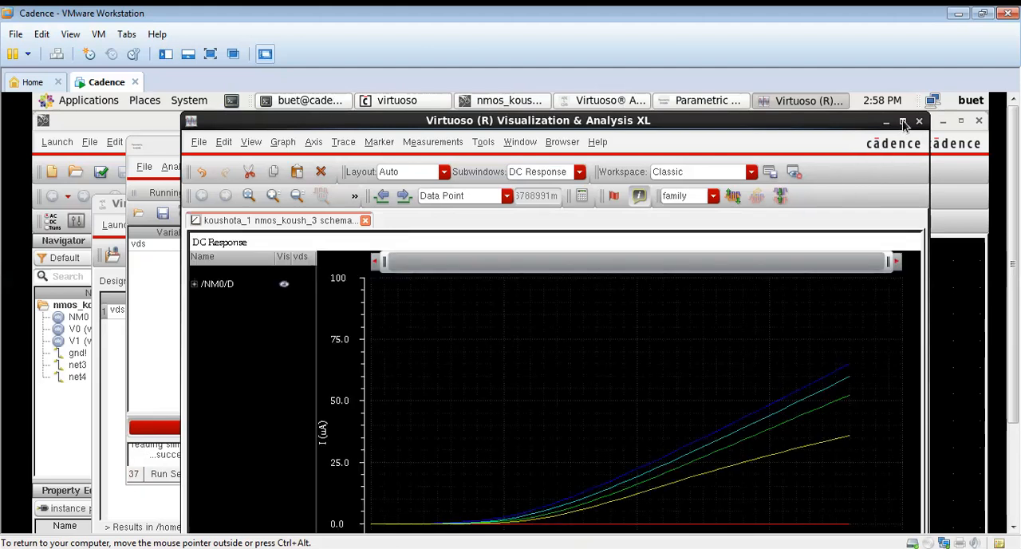
left_click(902, 120)
left_click_drag(1017, 330, 1016, 380)
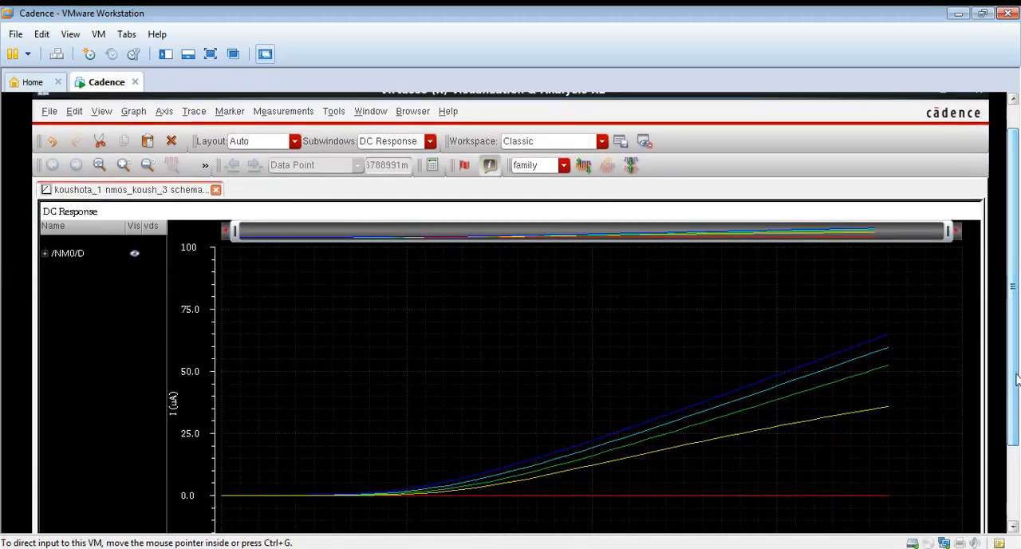
Change the DC response graph's background color to white in the graph properties and apply it
left_click(127, 113)
mouse_move(89, 115)
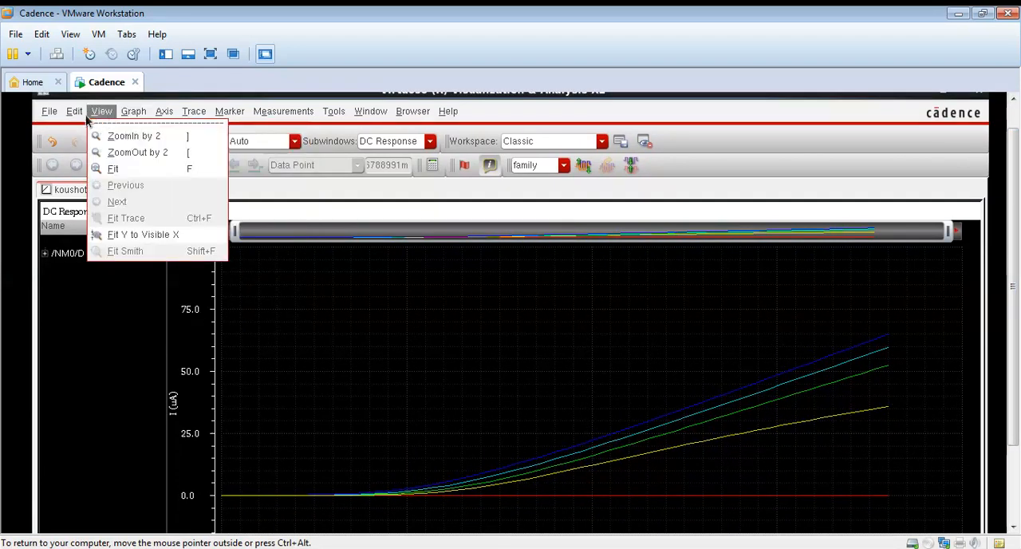
left_click(111, 258)
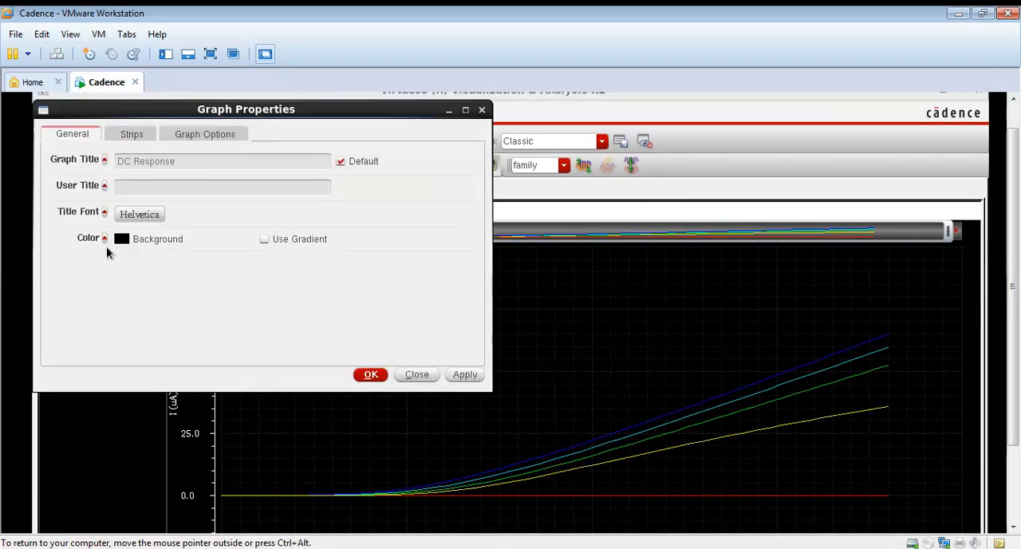
left_click(121, 238)
left_click(118, 241)
left_click(92, 330)
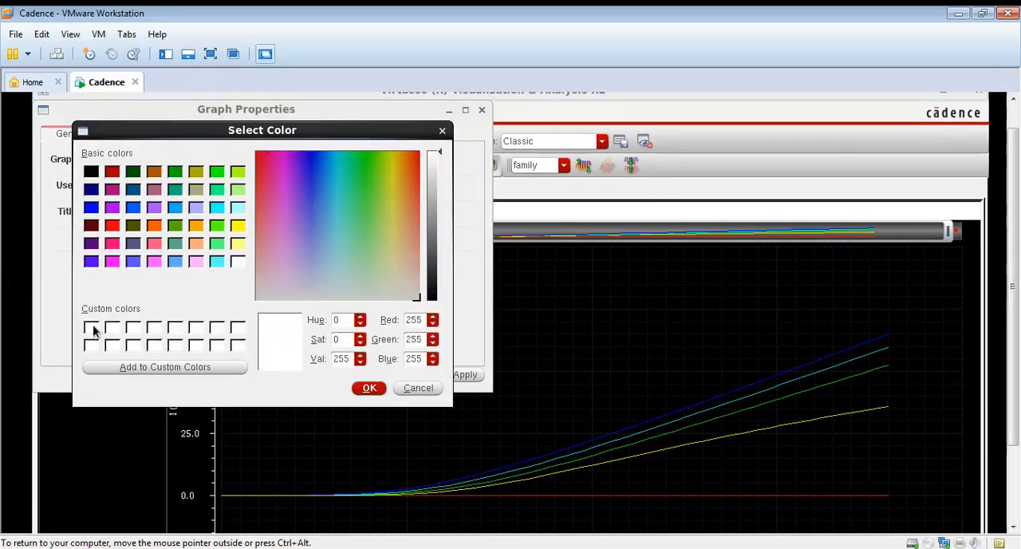
left_click(369, 388)
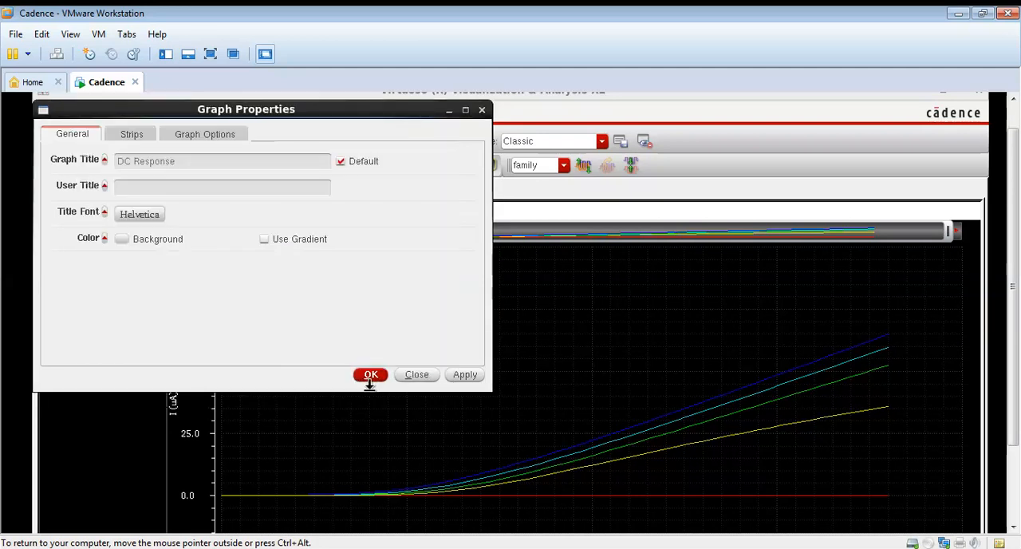
left_click(470, 377)
left_click(386, 382)
Inspect the drain current curves for the different vds values and the gate voltage axis below them
mouse_move(840, 382)
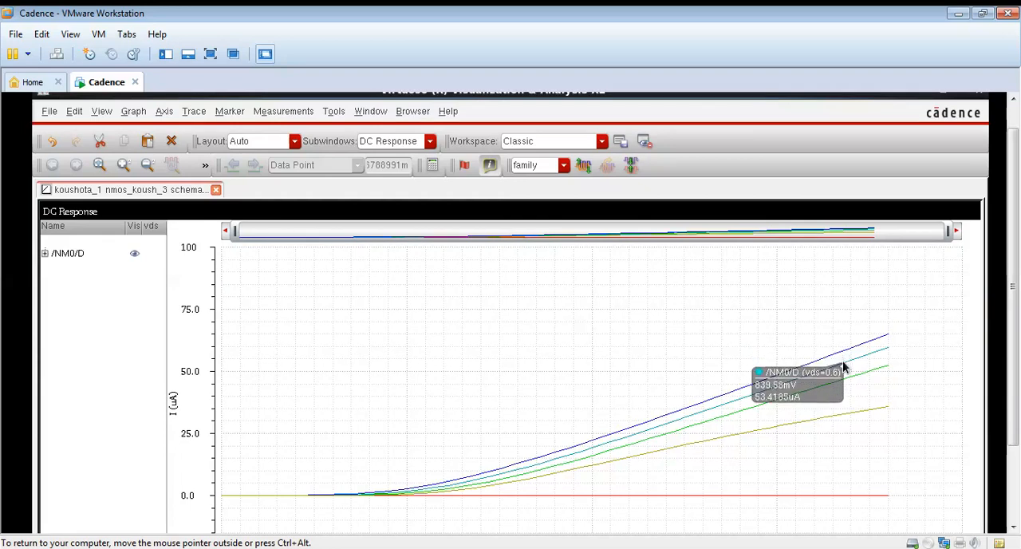
mouse_move(862, 414)
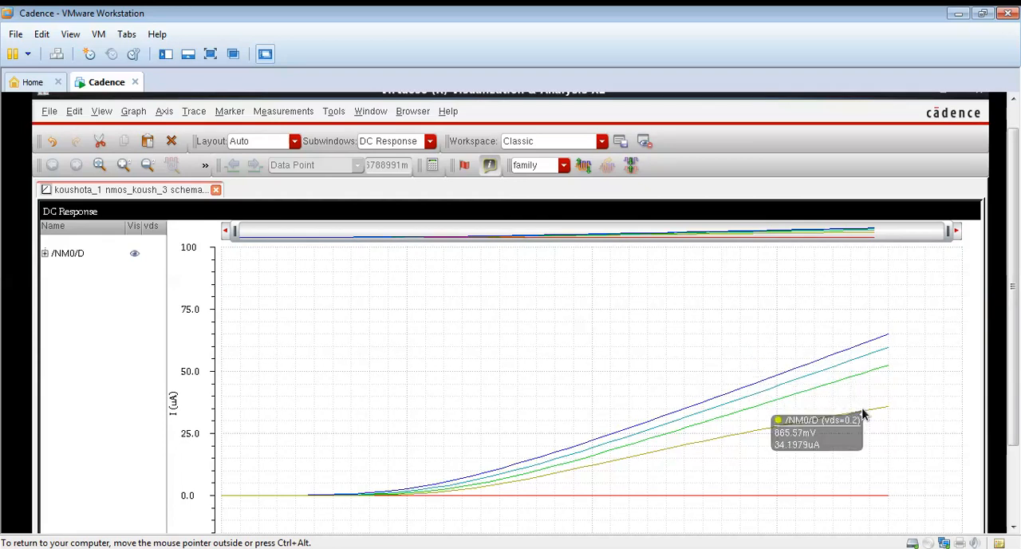
mouse_move(873, 499)
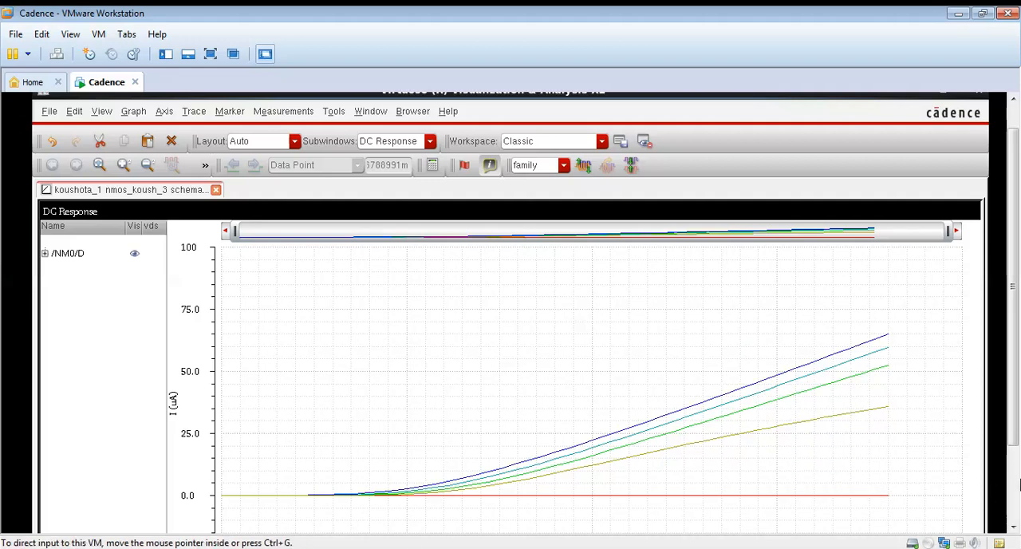
scroll(1017, 481, "down", 2)
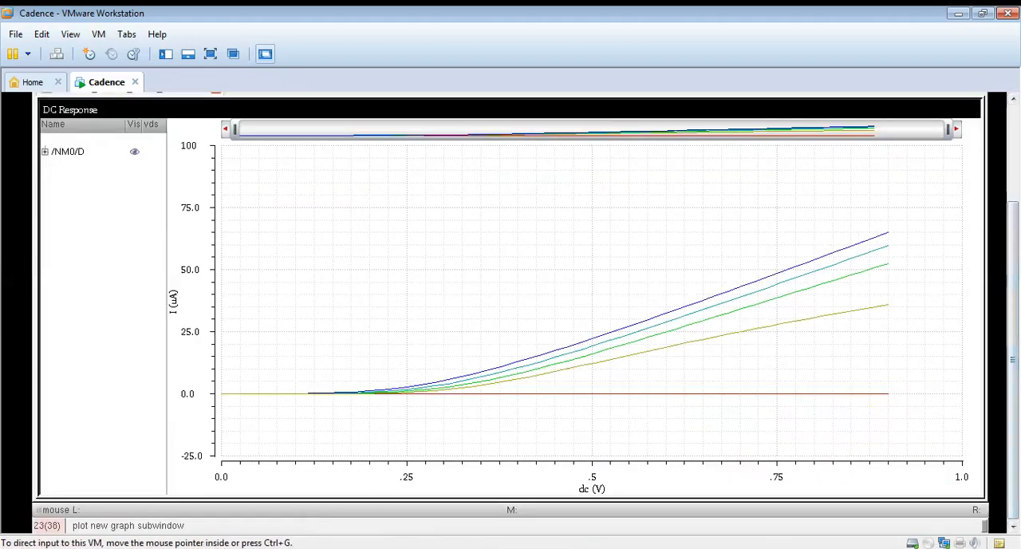